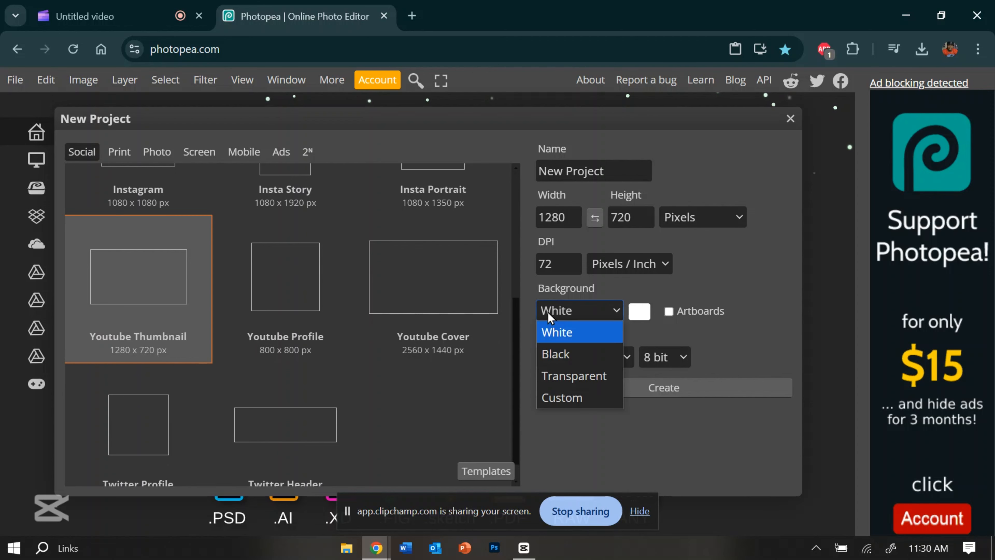
Set the new project's background to Black and create the 1280 x 720 px project
left_click(572, 353)
left_click(603, 386)
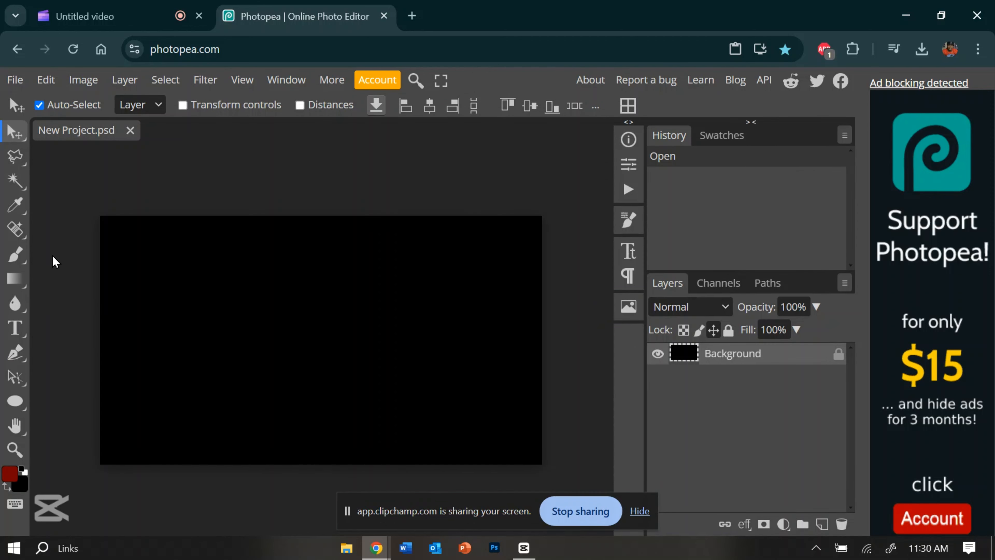
Set the Type tool's font to Heavitas and place the text SPIRIT on the canvas
left_click(15, 328)
left_click(67, 108)
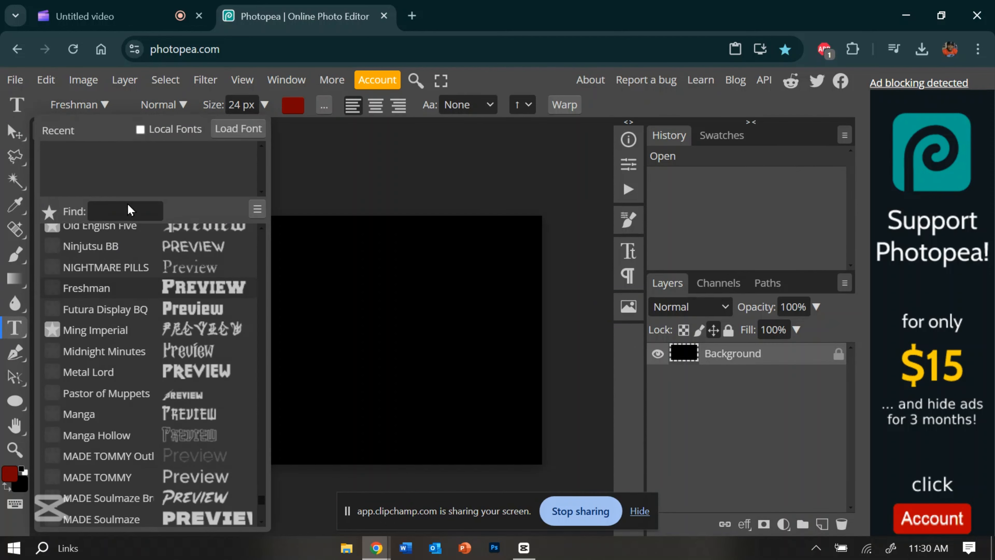
scroll(194, 372, "down", 1)
scroll(193, 372, "up", 5)
scroll(194, 372, "up", 15)
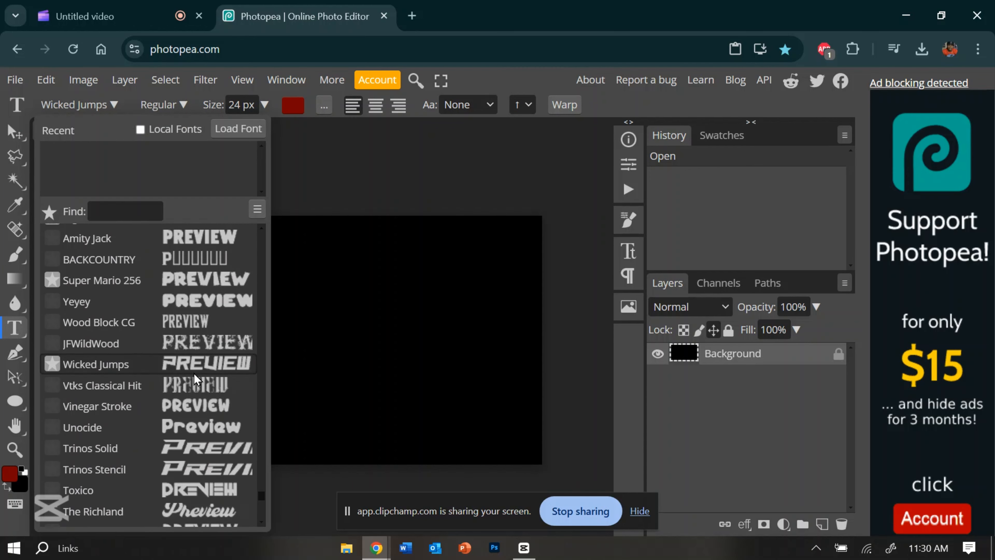
scroll(194, 373, "up", 6)
scroll(195, 378, "up", 6)
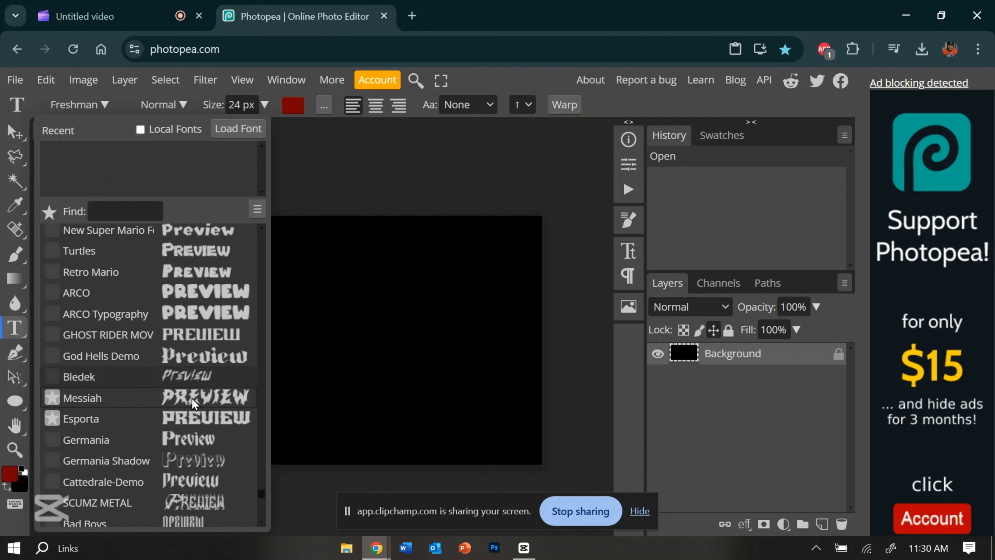
scroll(191, 413, "up", 6)
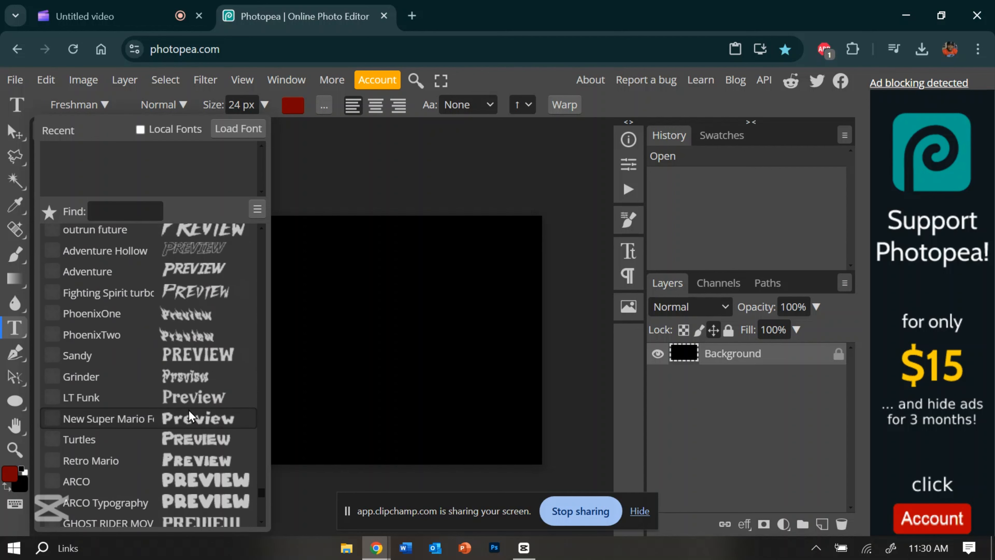
scroll(189, 415, "up", 6)
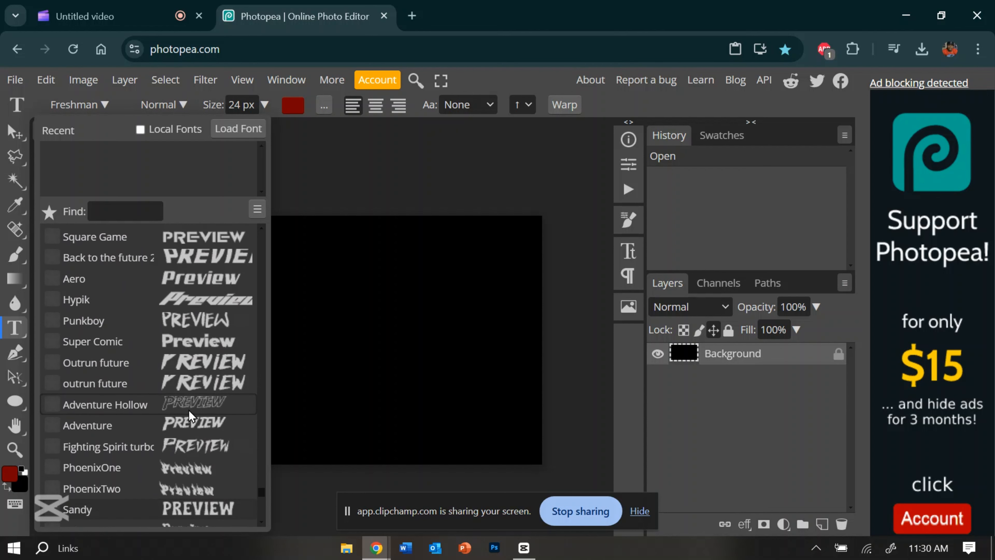
scroll(188, 410, "up", 10)
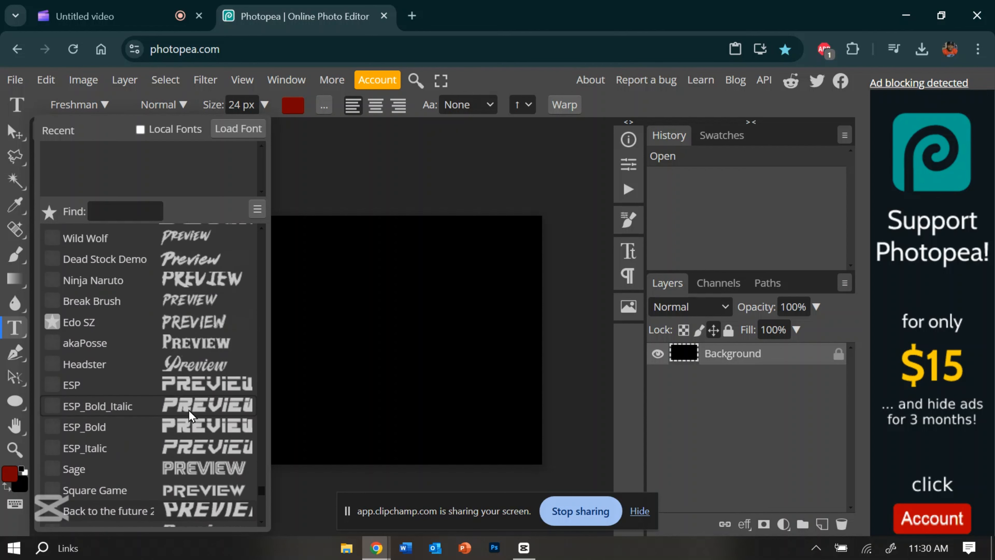
scroll(189, 410, "up", 2)
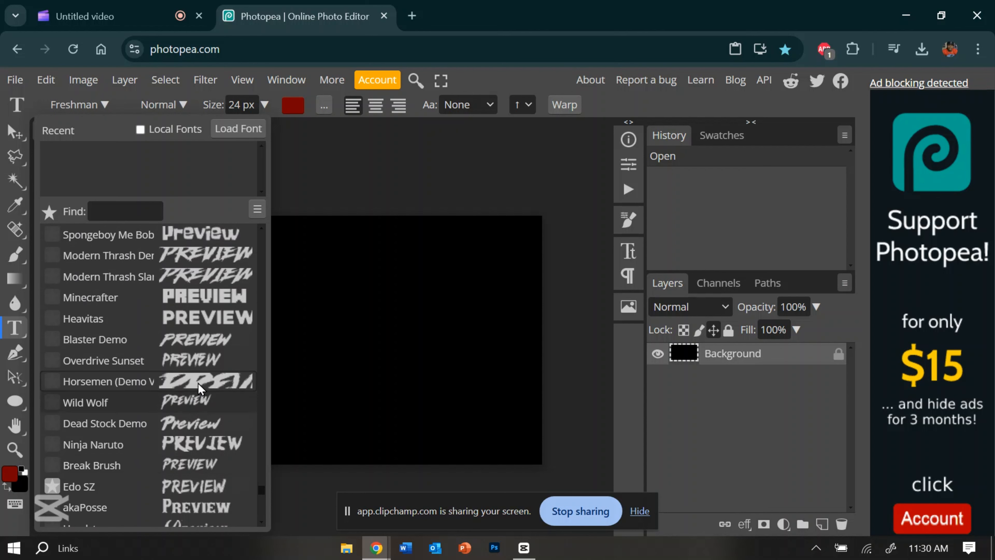
scroll(198, 383, "up", 3)
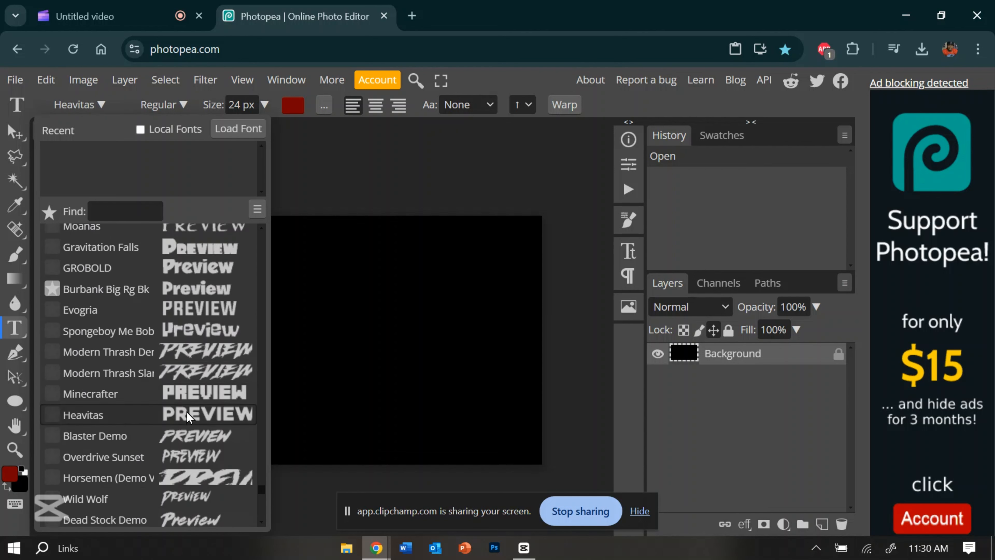
scroll(187, 411, "up", 1)
left_click(187, 419)
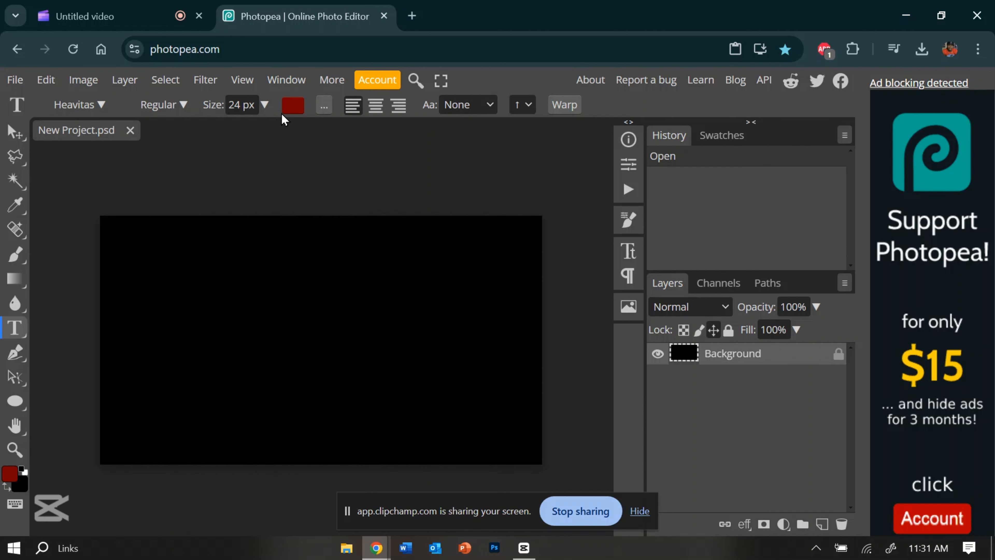
left_click(254, 355)
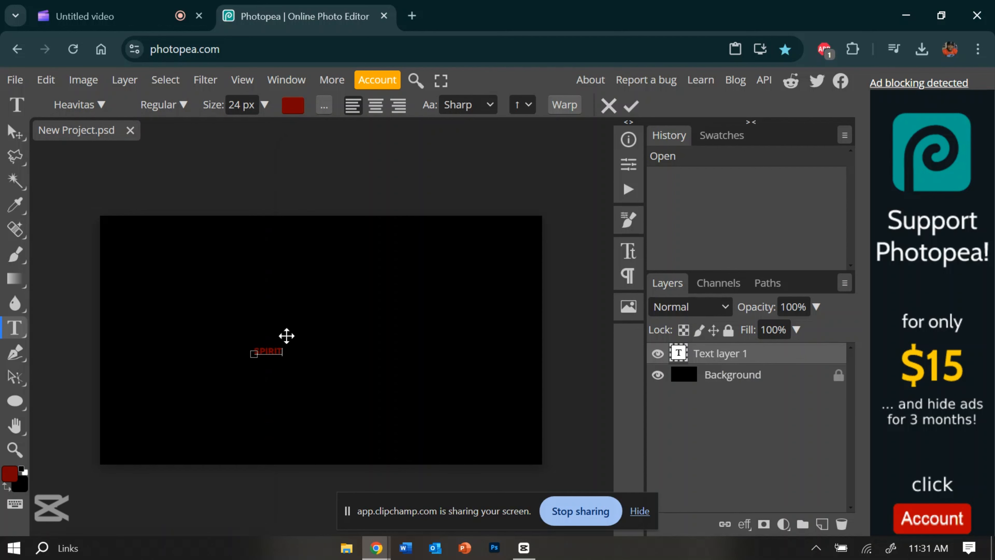
Use Free Transform to enlarge the SPIRIT text to about 1217% and centre it at X 640 px, Y 360 px
left_click(46, 80)
left_click(137, 438)
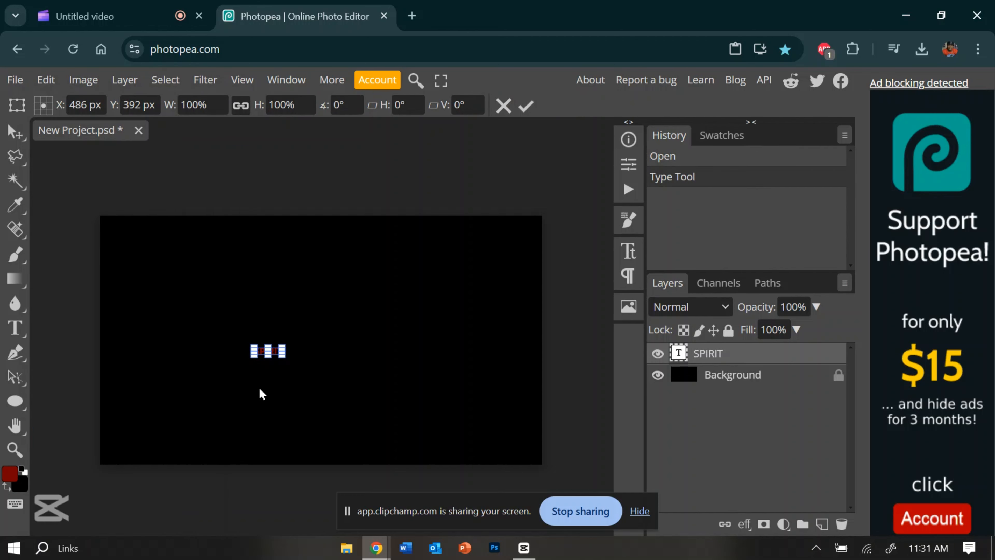
left_click_drag(280, 356, 415, 347)
left_click_drag(355, 307, 356, 291)
left_click_drag(380, 326, 380, 334)
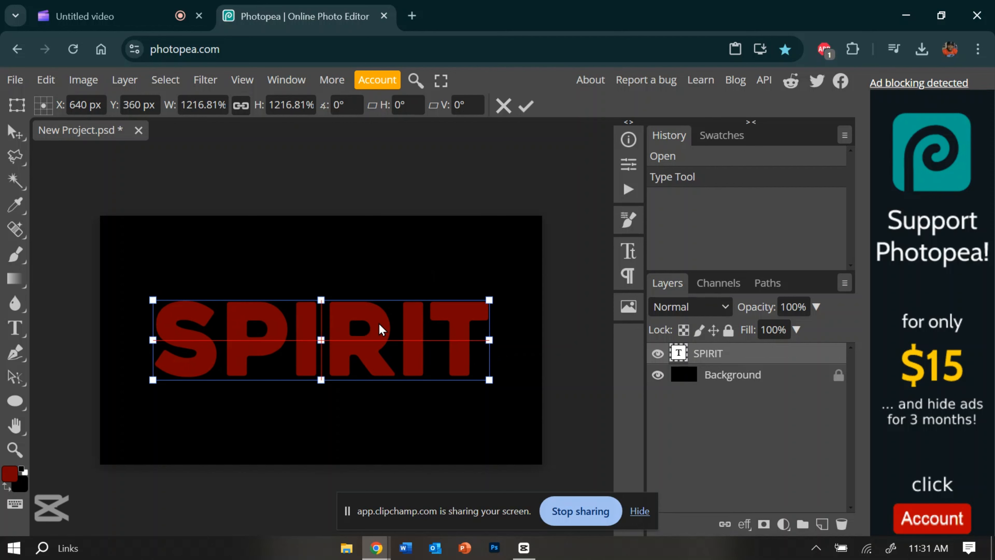
key("Return")
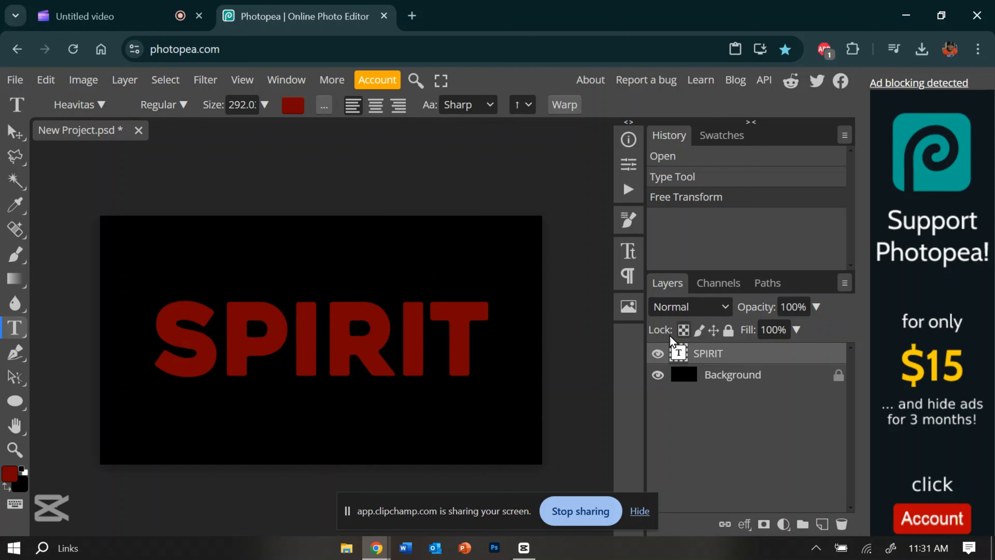
Apply a Color Overlay to the SPIRIT text layer in very dark blue, 00152a
right_click(715, 355)
left_click(662, 113)
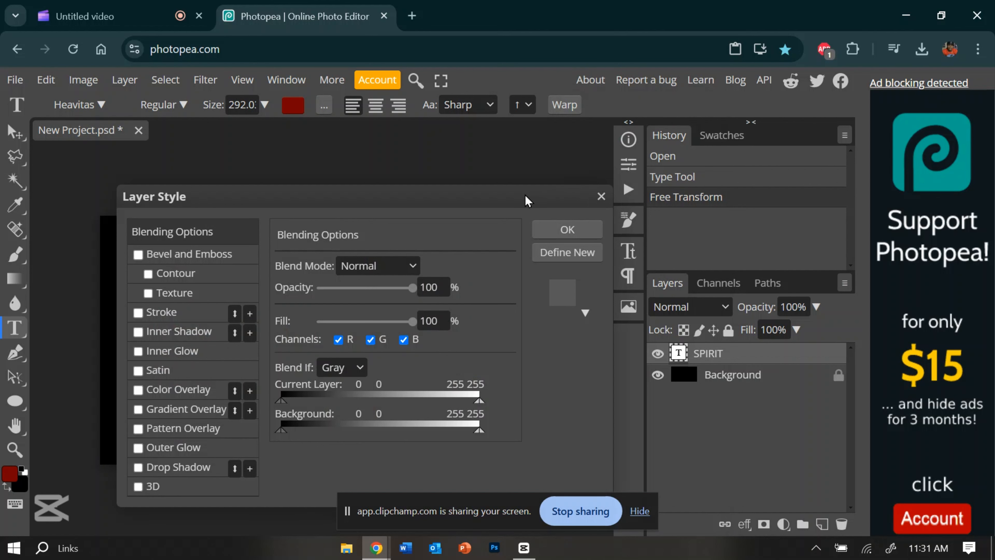
left_click_drag(526, 200, 803, 92)
left_click(495, 284)
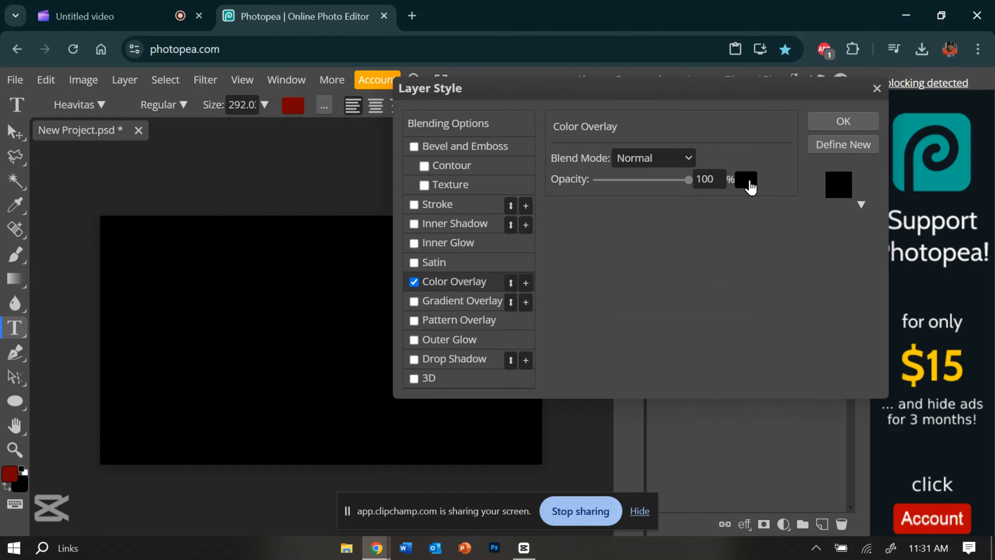
left_click(746, 181)
left_click_drag(529, 328, 712, 167)
left_click_drag(582, 319, 630, 339)
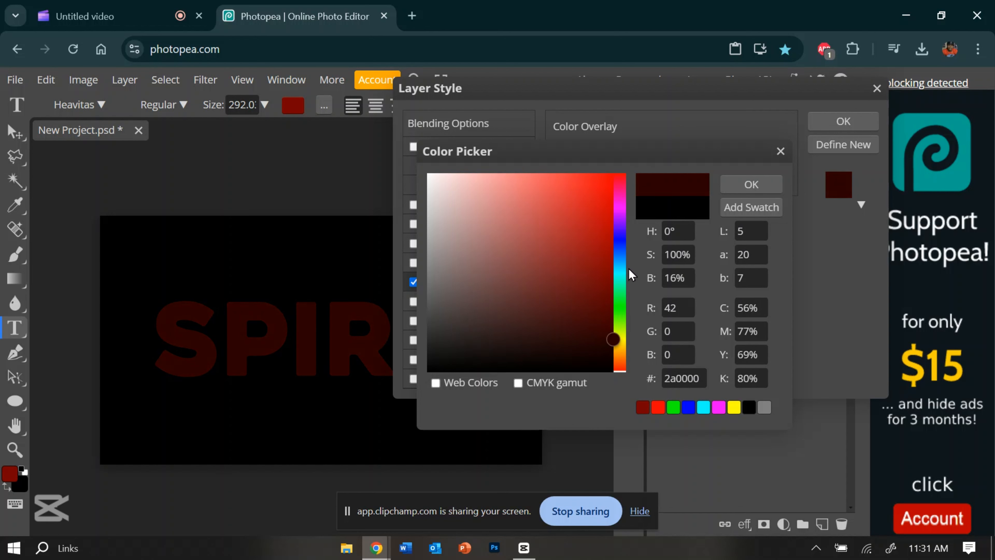
left_click(620, 253)
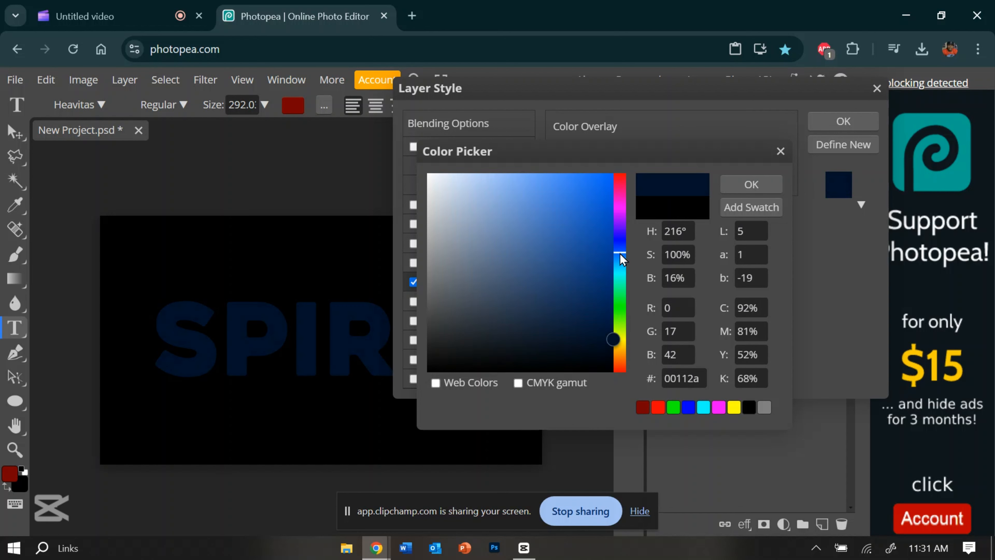
mouse_move(620, 253)
left_mouse_down()
mouse_move(620, 242)
mouse_move(621, 257)
left_mouse_up()
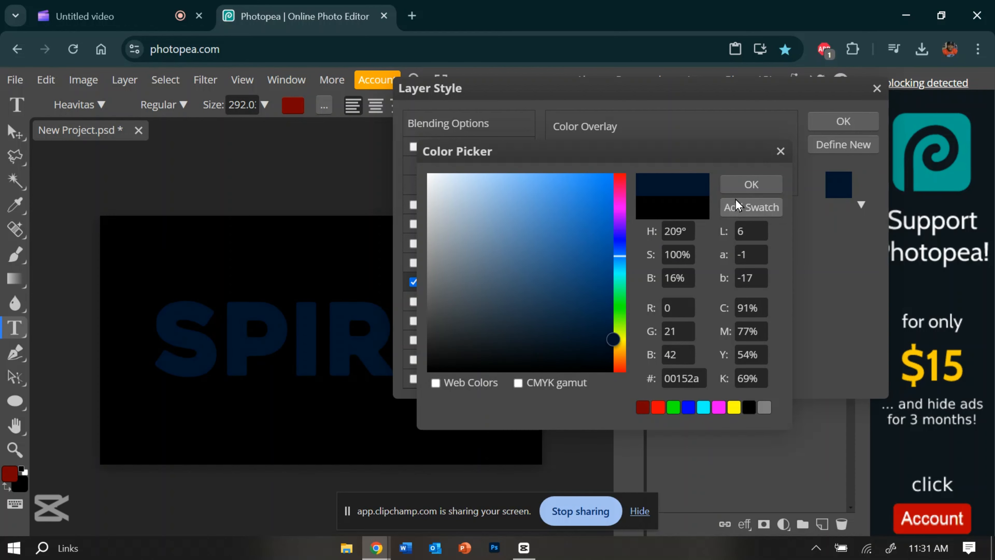
left_click(751, 184)
left_click(843, 122)
Duplicate the SPIRIT text layer and place the copy directly beneath the original
right_click(678, 353)
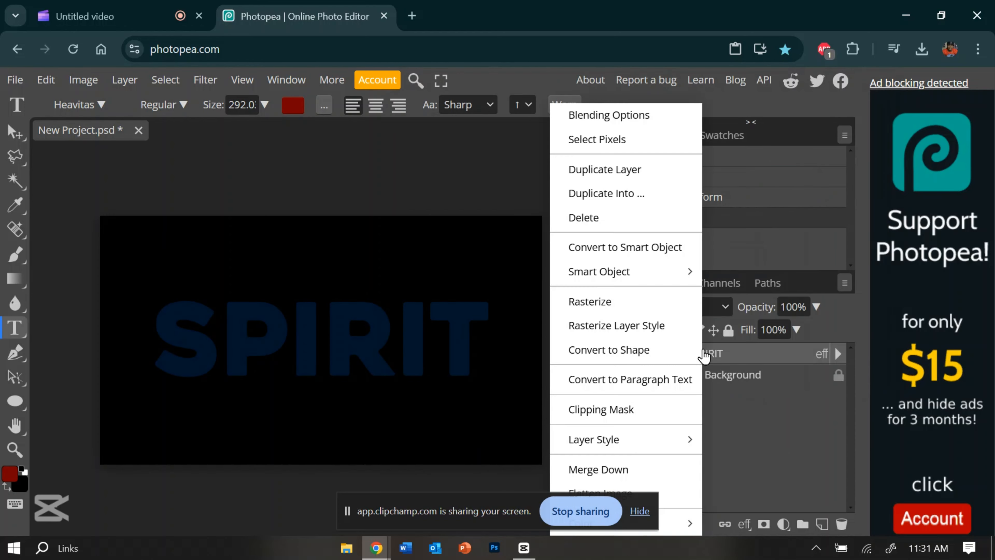
left_click(624, 171)
left_click_drag(720, 346, 748, 376)
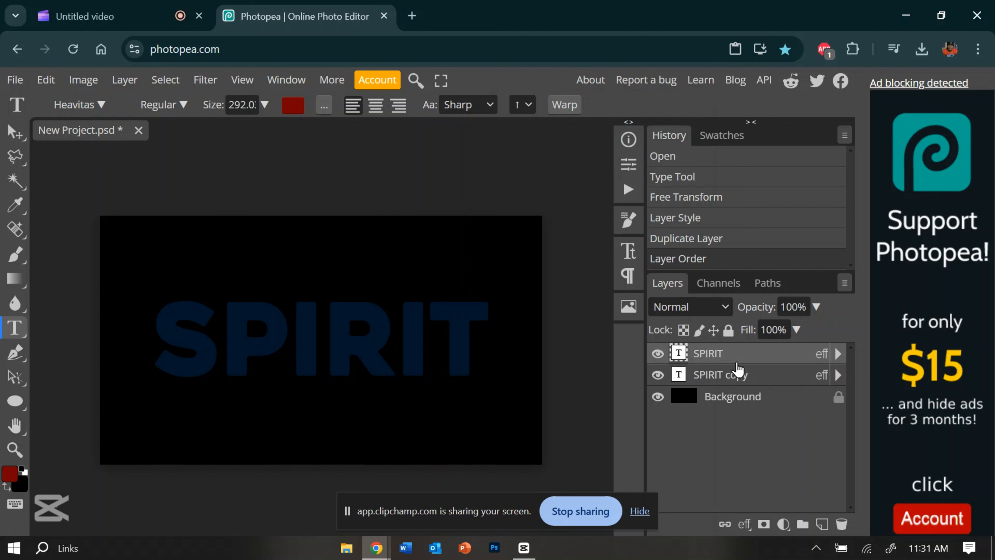
right_click(738, 366)
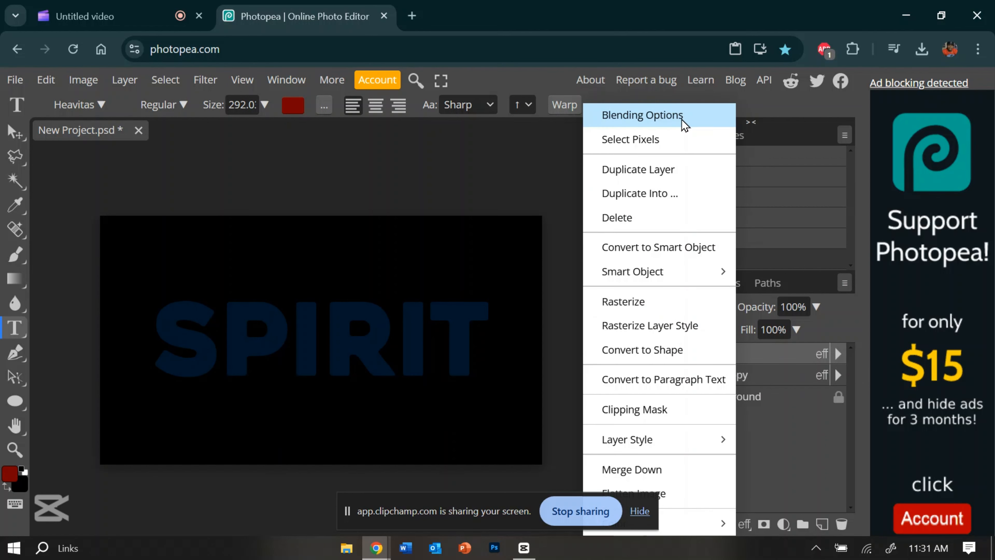
left_click(769, 359)
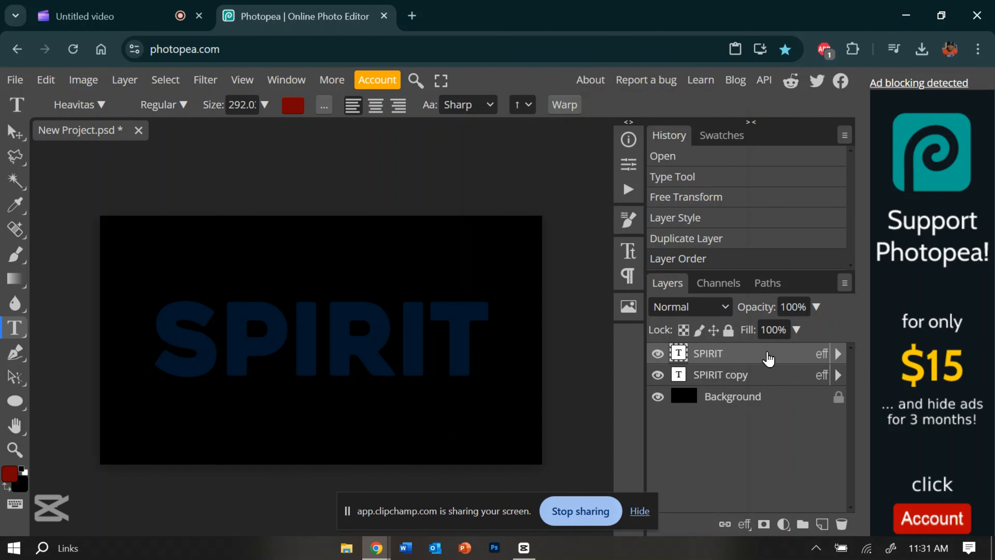
Add an empty layer above the SPIRIT layer and rasterize the SPIRIT layer's style
left_click(822, 524)
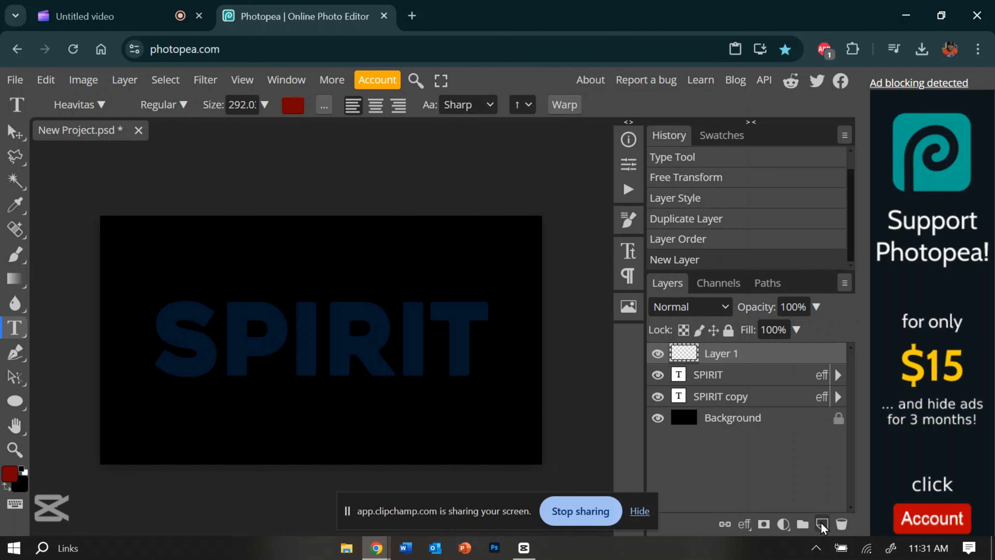
left_click(733, 377)
right_click(733, 378)
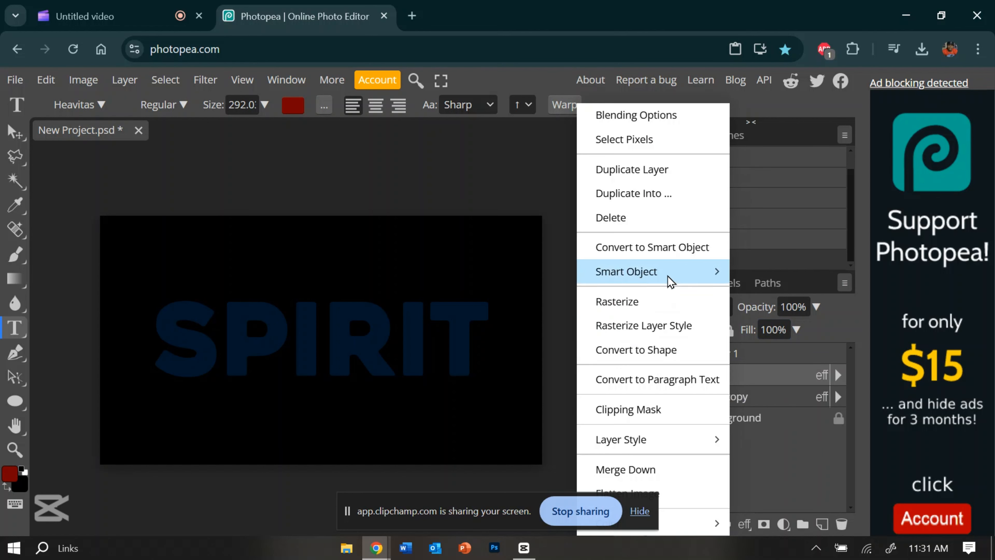
left_click(660, 325)
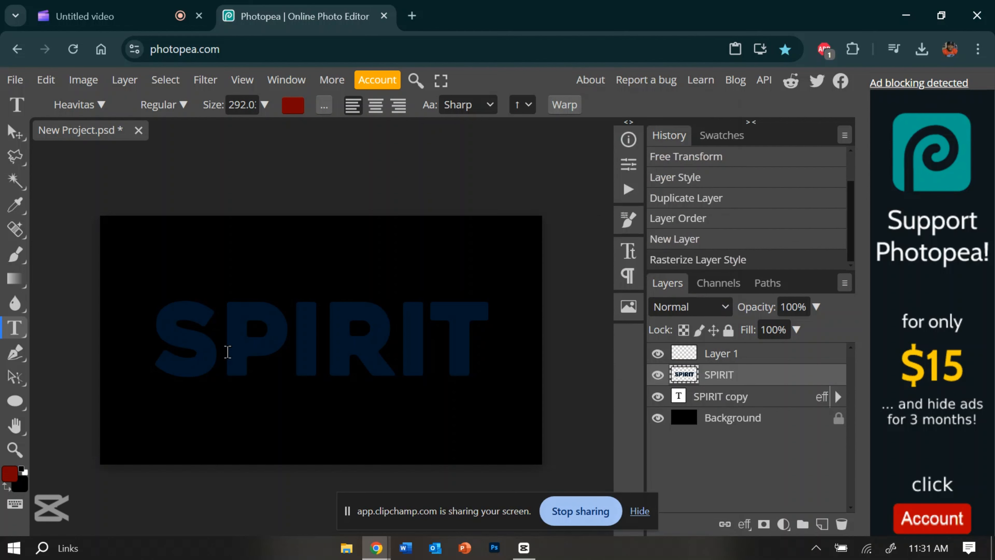
Change the foreground colour to a dark blue, brighter than the text's overlay colour
left_click(11, 474)
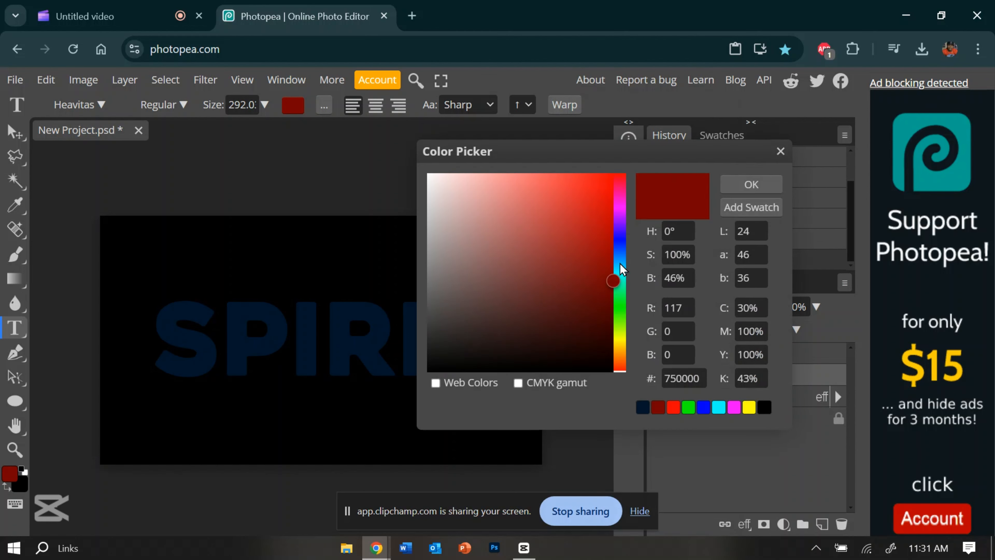
left_click(621, 254)
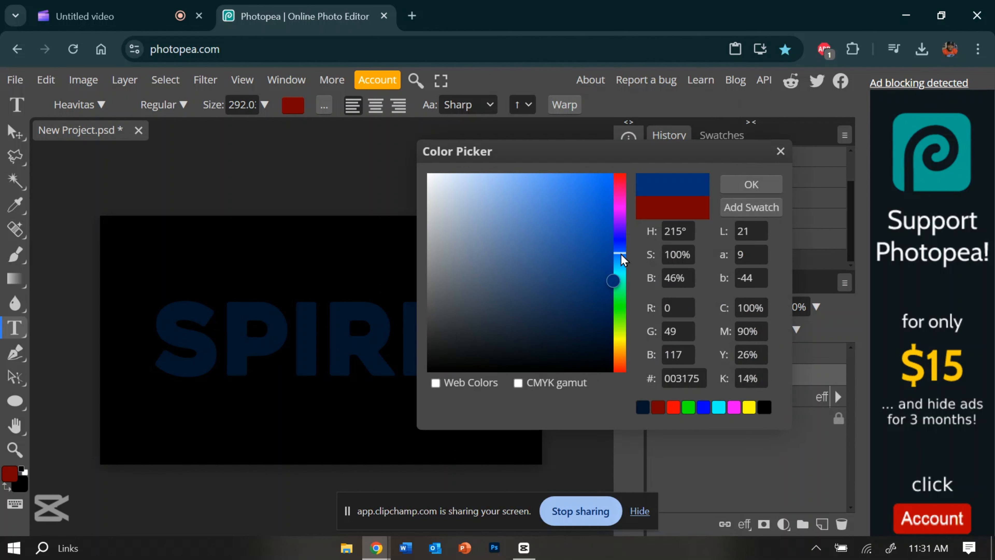
left_click(620, 256)
left_click(751, 184)
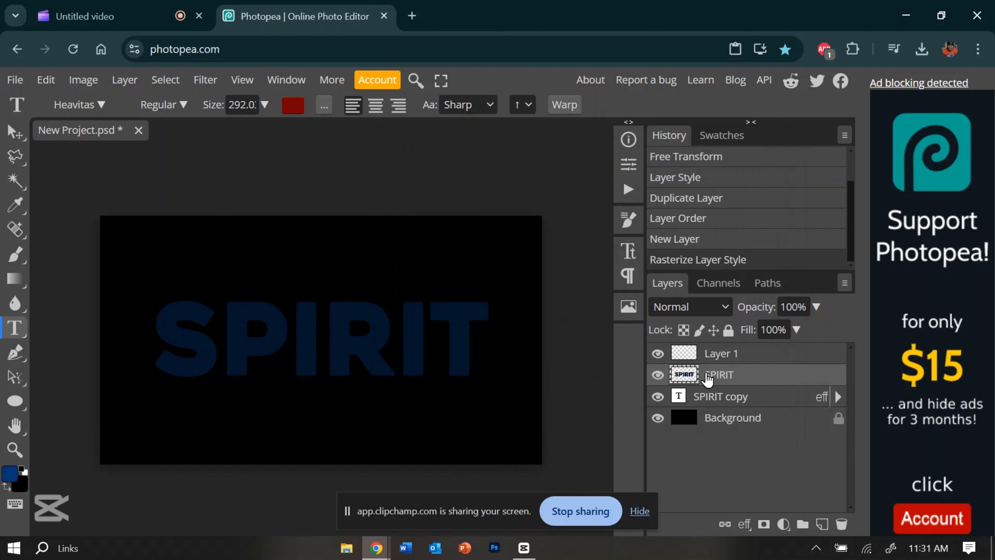
Clip the empty Layer 1 to the rasterized SPIRIT layer with a clipping mask
left_click(737, 356)
right_click(738, 356)
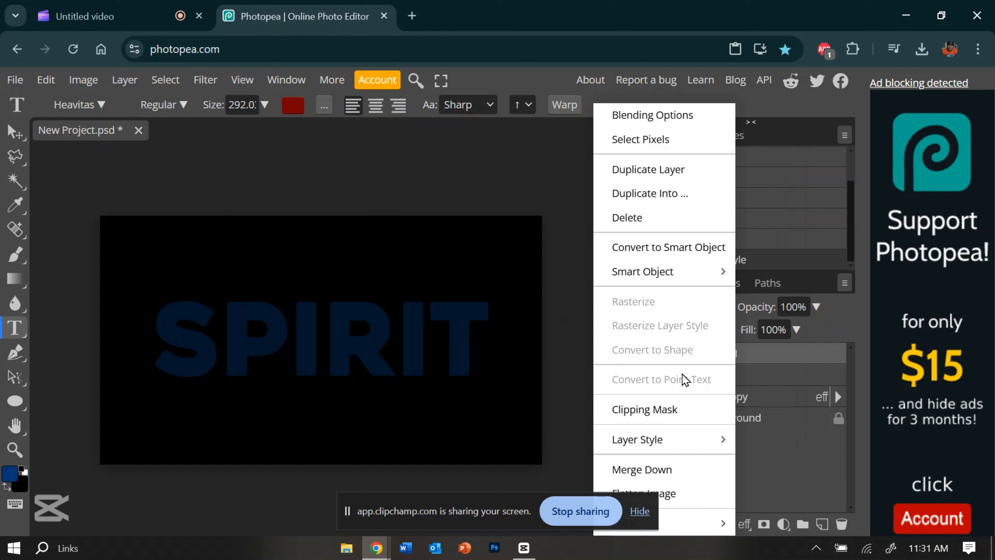
left_click(629, 410)
Set up the Brush tool with a soft round tip, 239 px in size and 0% hardness
left_click(16, 254)
left_click(49, 105)
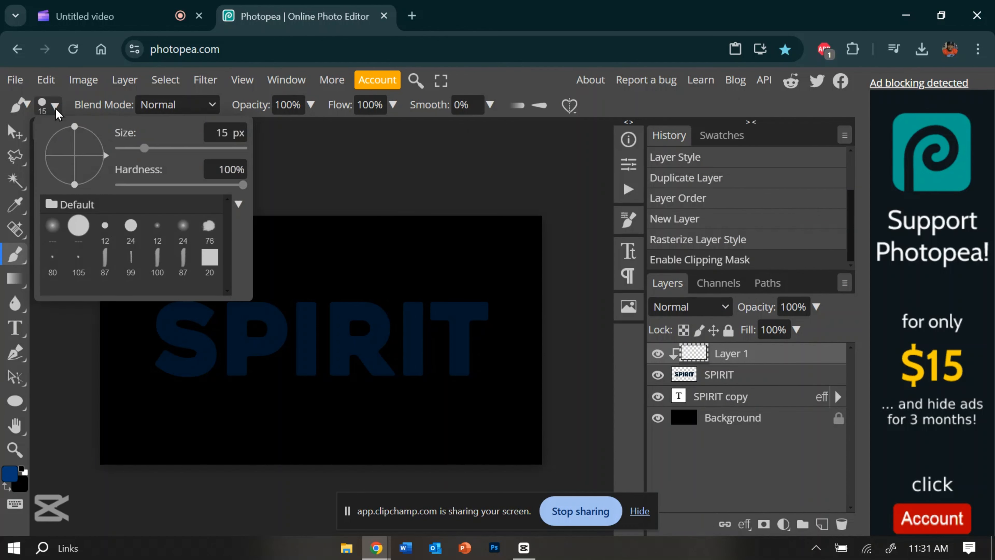
left_click(52, 227)
left_click_drag(144, 149, 192, 148)
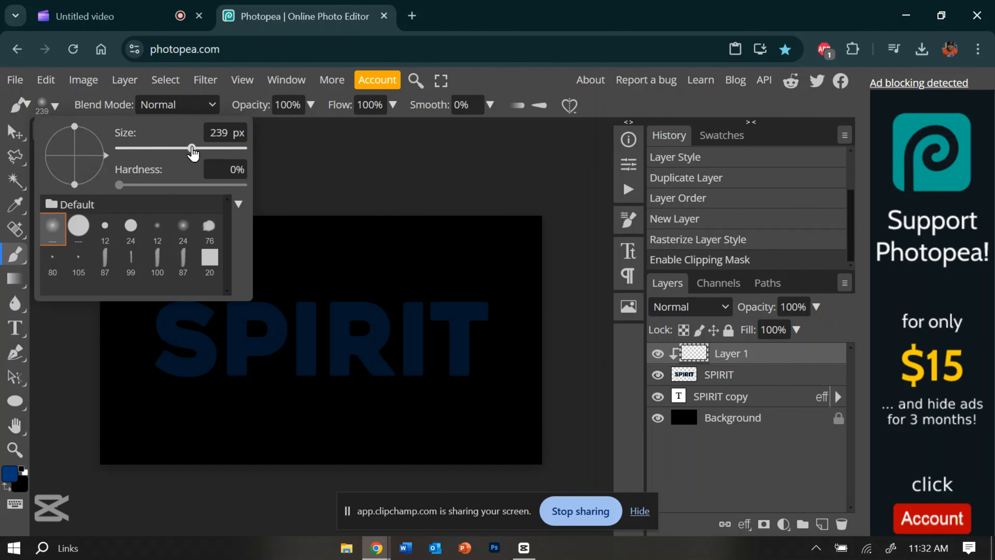
Paint soft blue highlights over scattered parts of all the SPIRIT letters on the clipped Layer 1
left_click(168, 391)
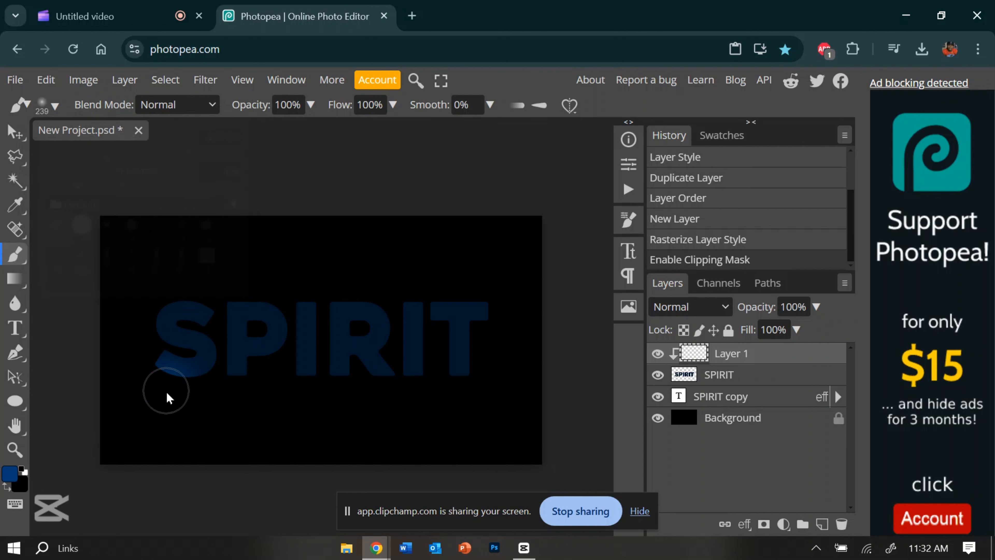
left_click(180, 304)
left_click(276, 373)
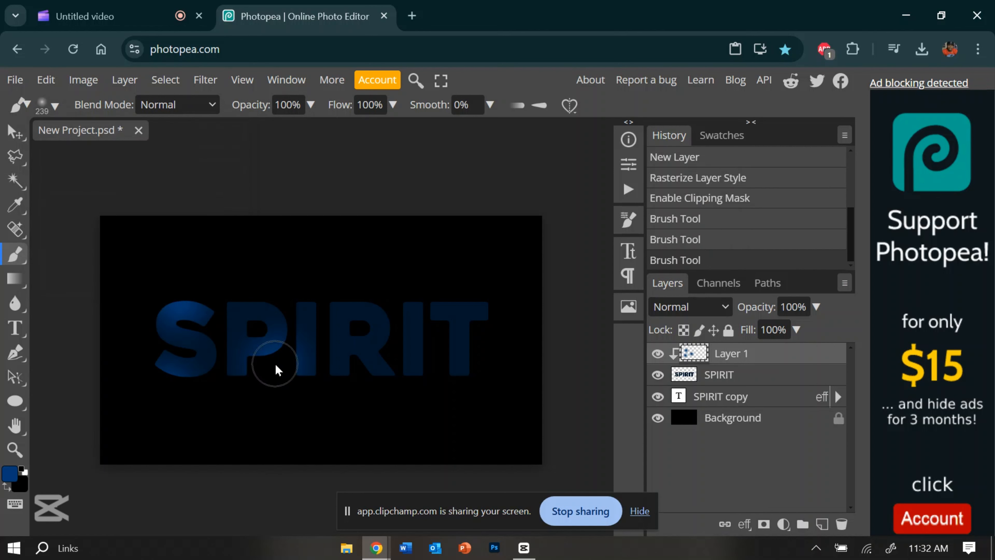
left_click_drag(259, 288, 354, 306)
left_click(354, 304)
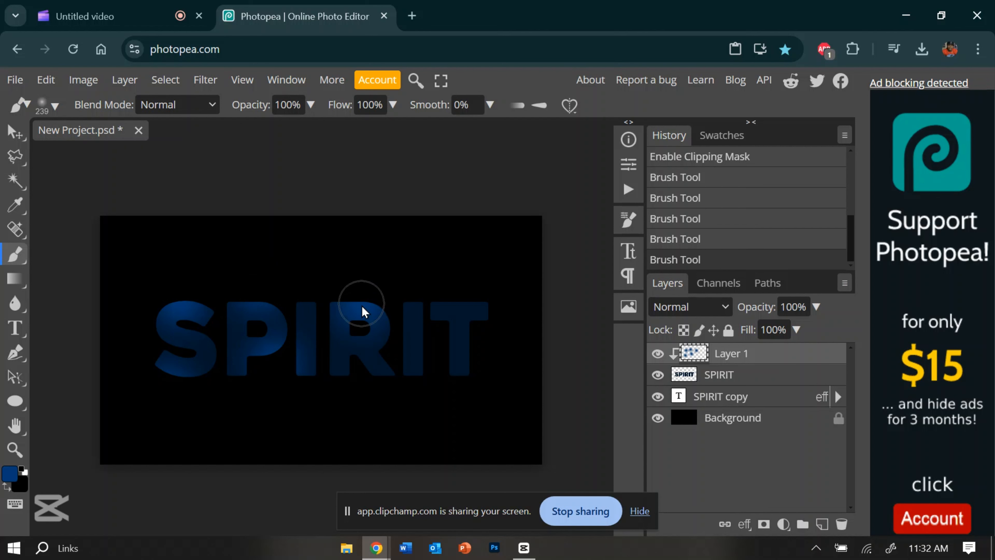
left_click(363, 374)
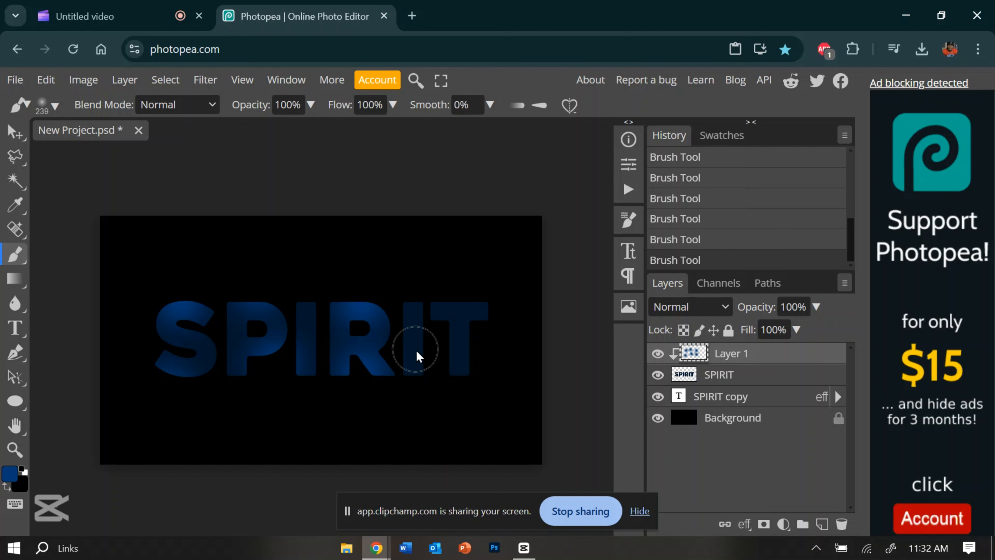
left_click(422, 380)
left_click(431, 310)
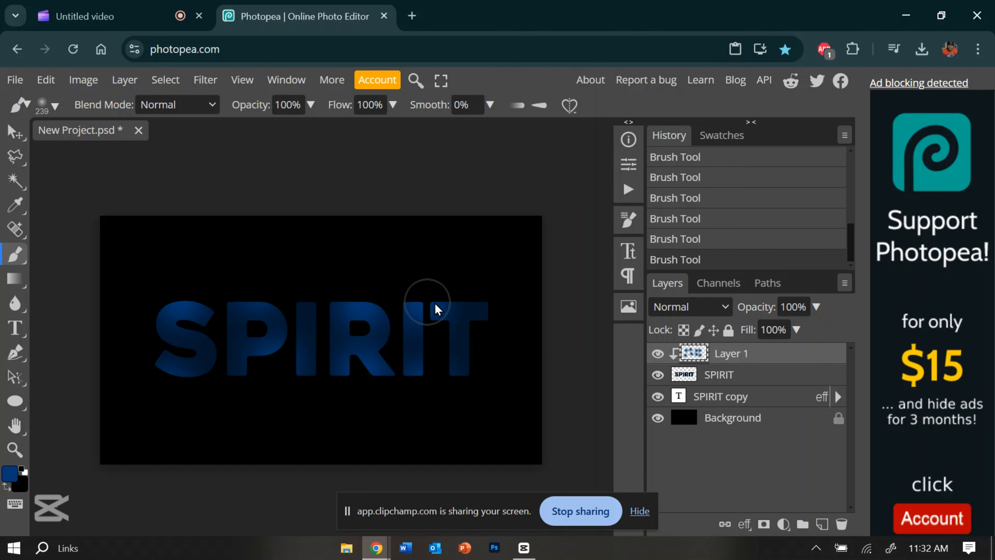
left_click(491, 299)
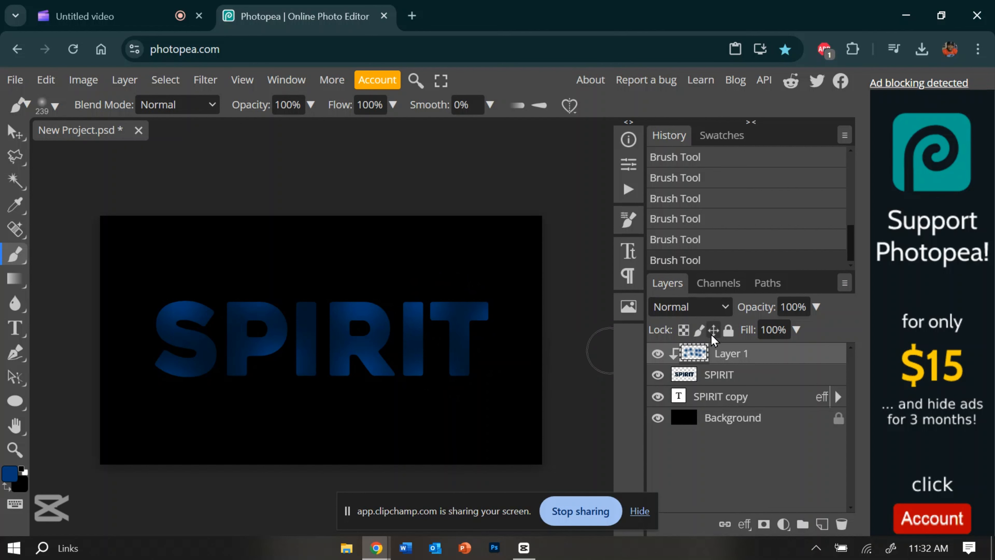
Set Layer 1's blend mode to Linear Dodge and merge it with the SPIRIT layer below
left_click(689, 306)
left_click(692, 251)
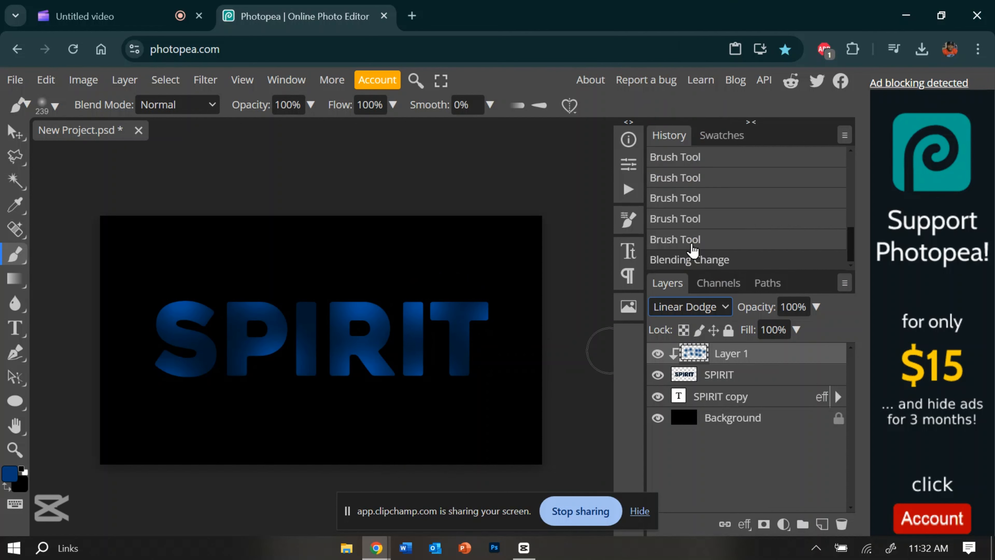
left_click(714, 373, "ctrl")
right_click(714, 373)
left_click(647, 467)
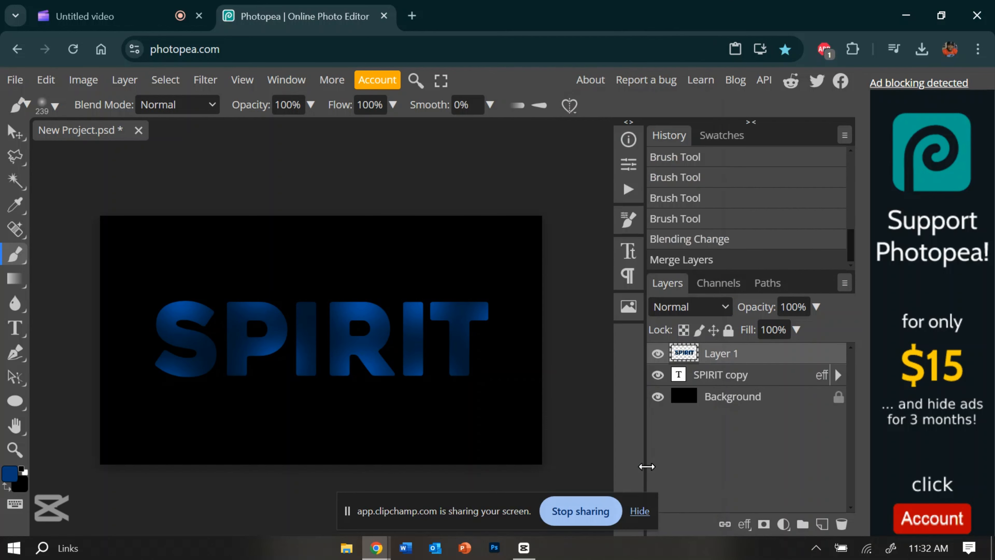
Add an Inner Glow to the merged layer with the Color Dodge blend mode and a white colour
right_click(741, 358)
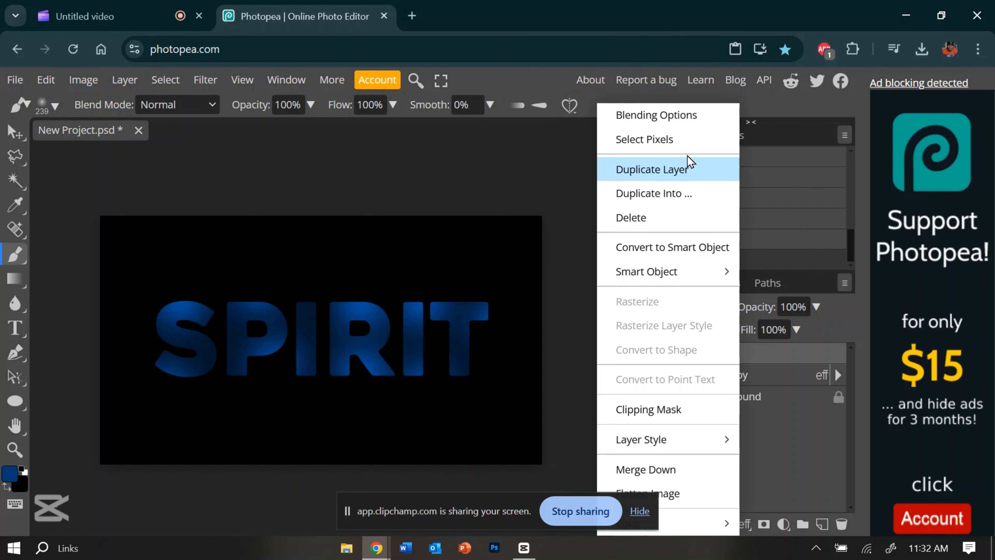
left_click(681, 117)
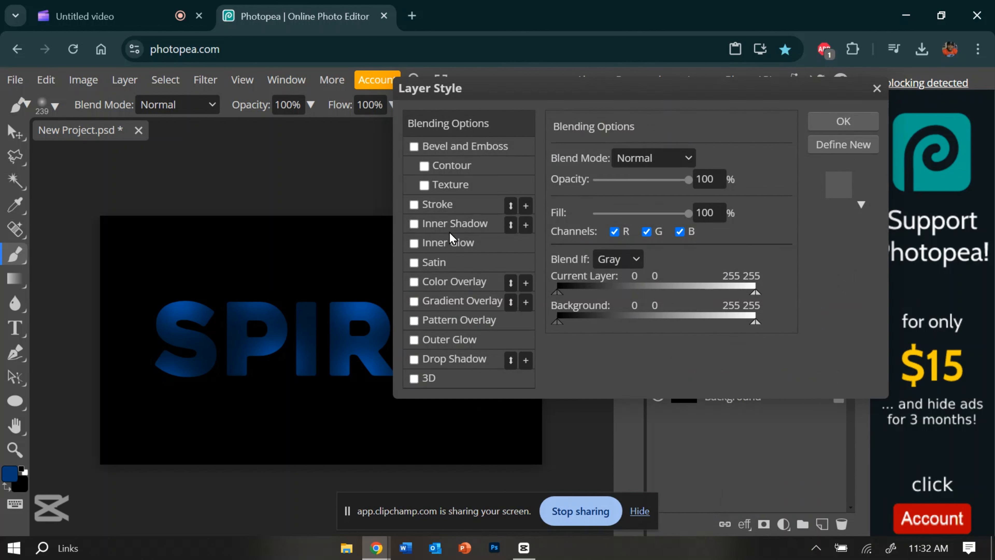
left_click(453, 244)
left_click(662, 158)
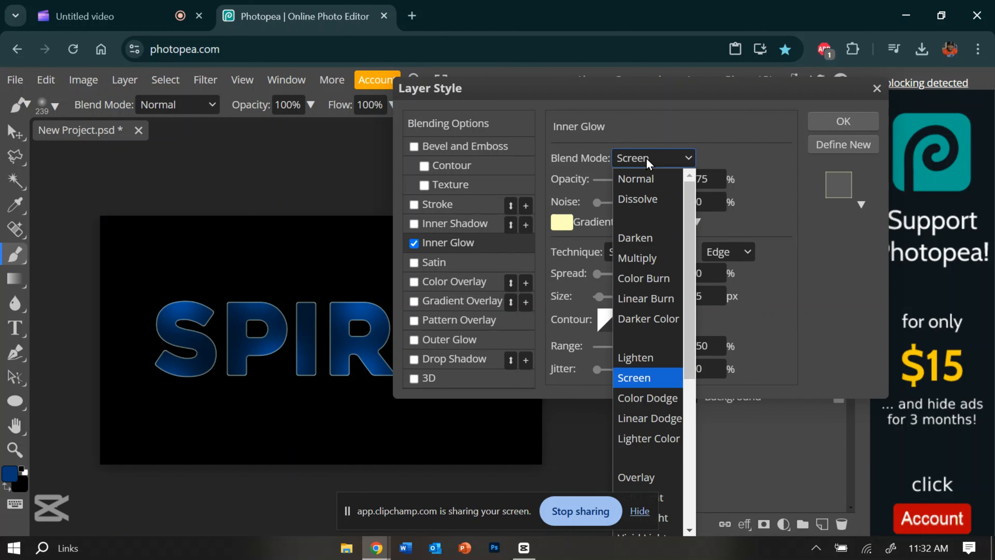
left_click(658, 399)
left_click(561, 221)
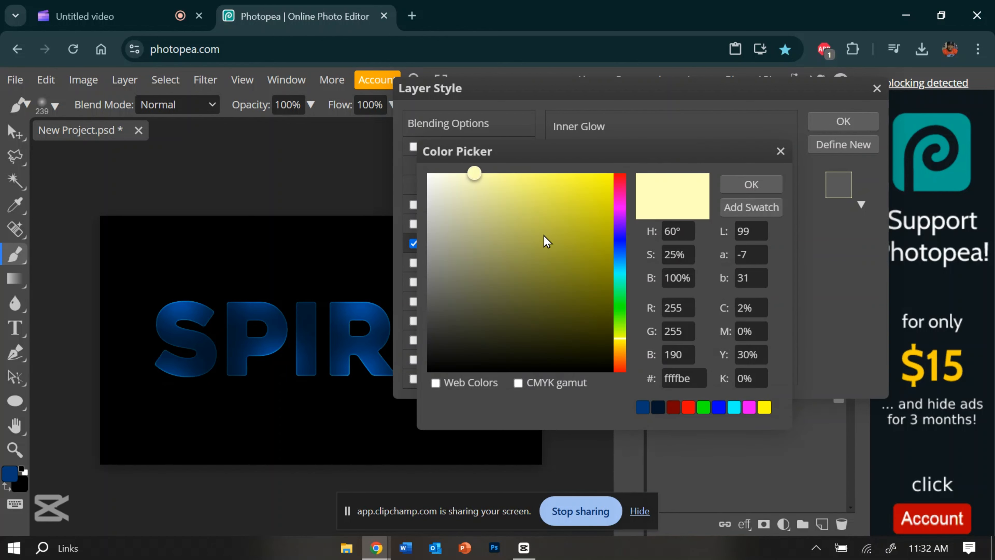
left_click_drag(542, 237, 369, 132)
left_click(750, 187)
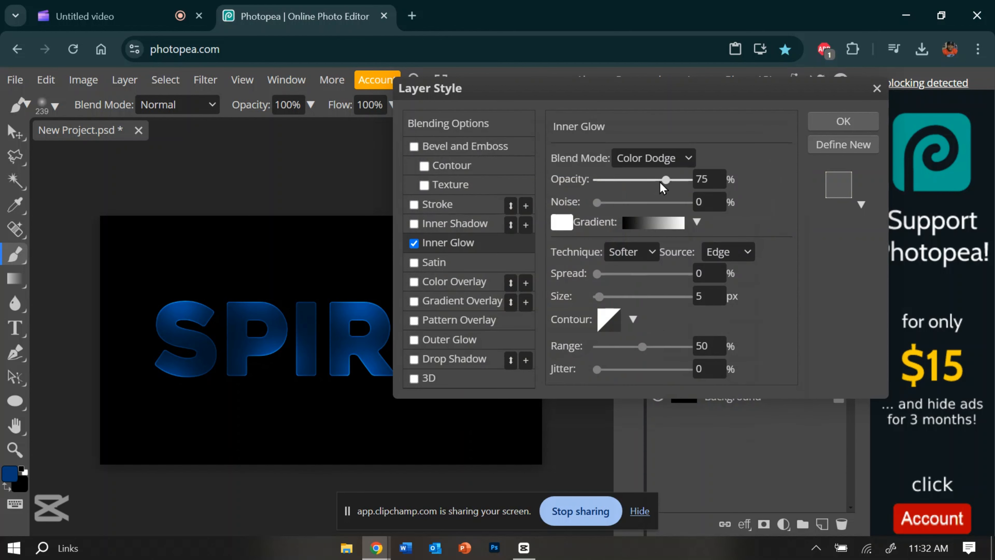
Set the inner glow's source to Center, size to 51 px, range to 44% and opacity to 50%
left_click_drag(664, 181, 694, 184)
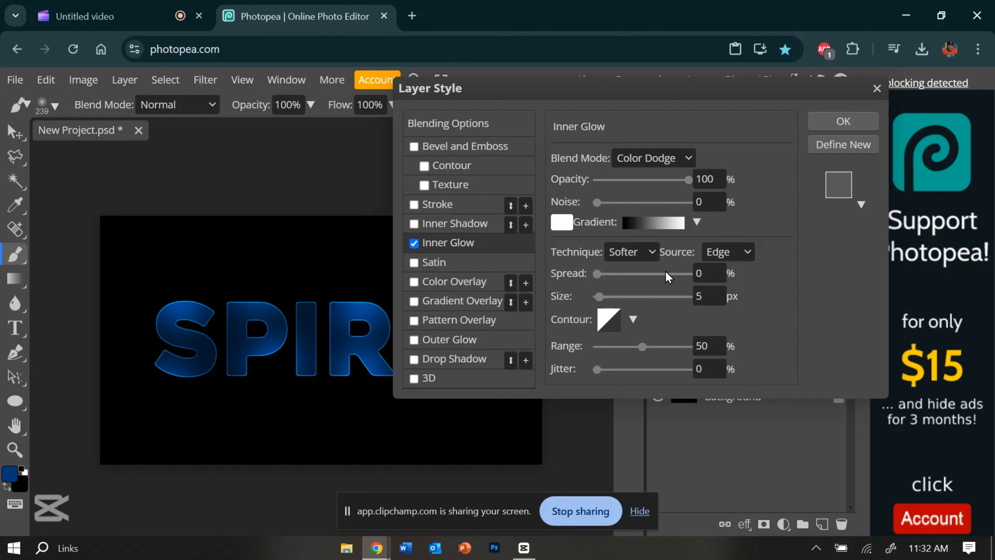
left_click(706, 259)
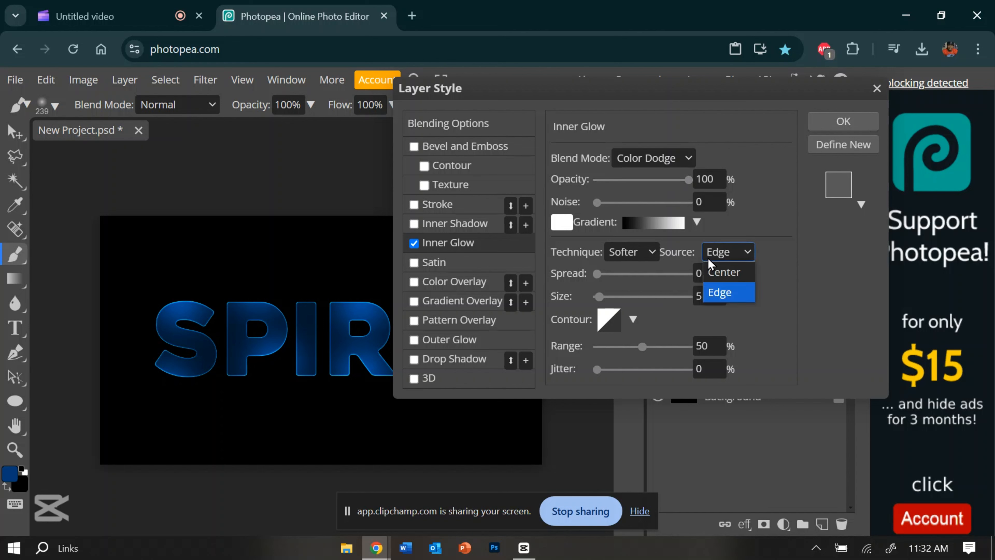
left_click(723, 269)
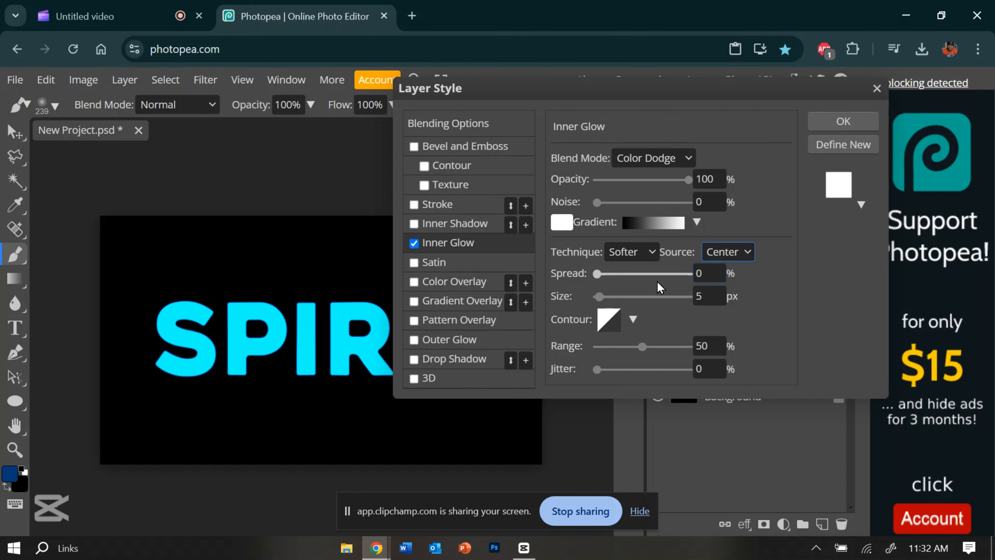
mouse_move(638, 347)
left_mouse_down()
mouse_move(596, 355)
mouse_move(630, 350)
left_mouse_up()
left_click_drag(599, 297, 622, 312)
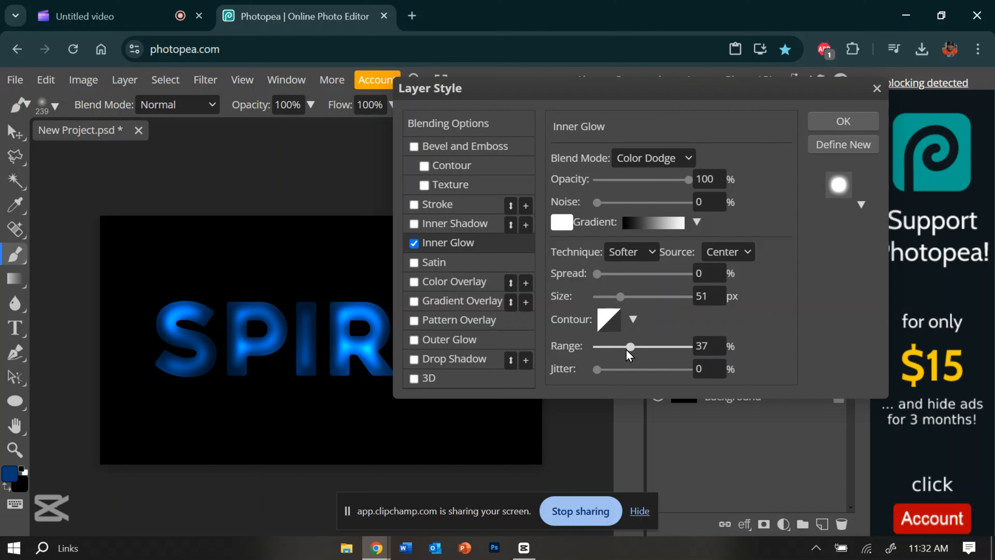
left_click_drag(626, 350, 640, 371)
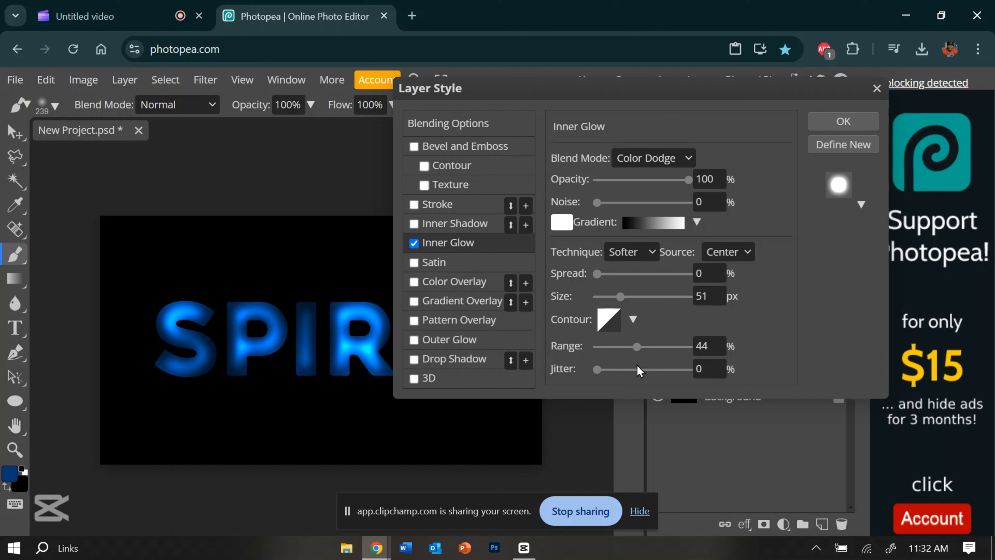
left_click(706, 180)
key("Return")
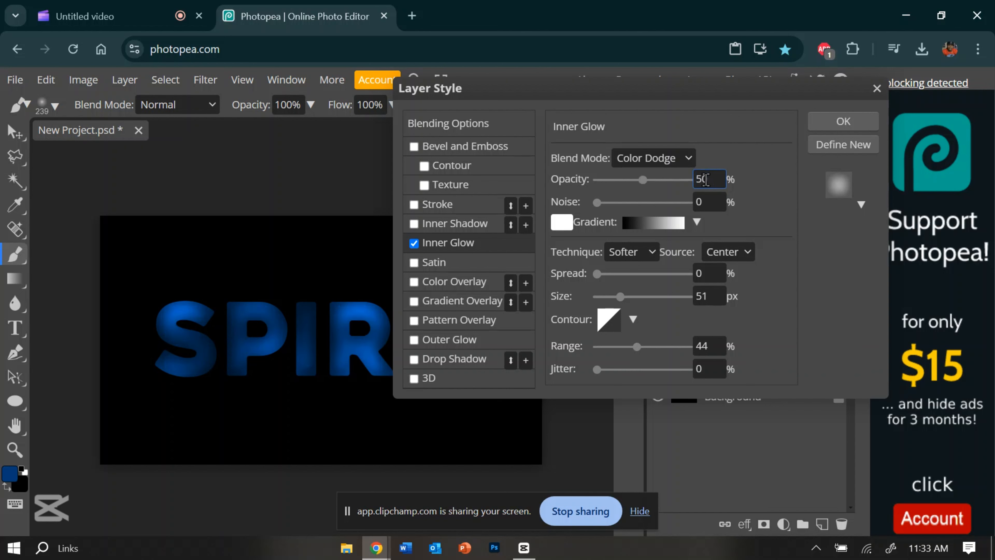
Add an Inner Shadow to the layer and change its colour to white
left_click(454, 223)
left_click(653, 158)
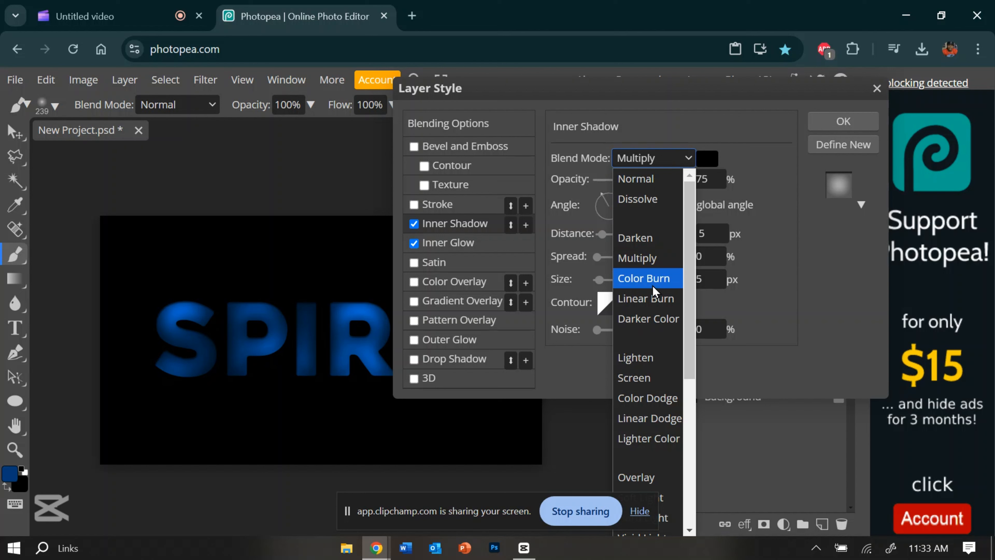
left_click(483, 247)
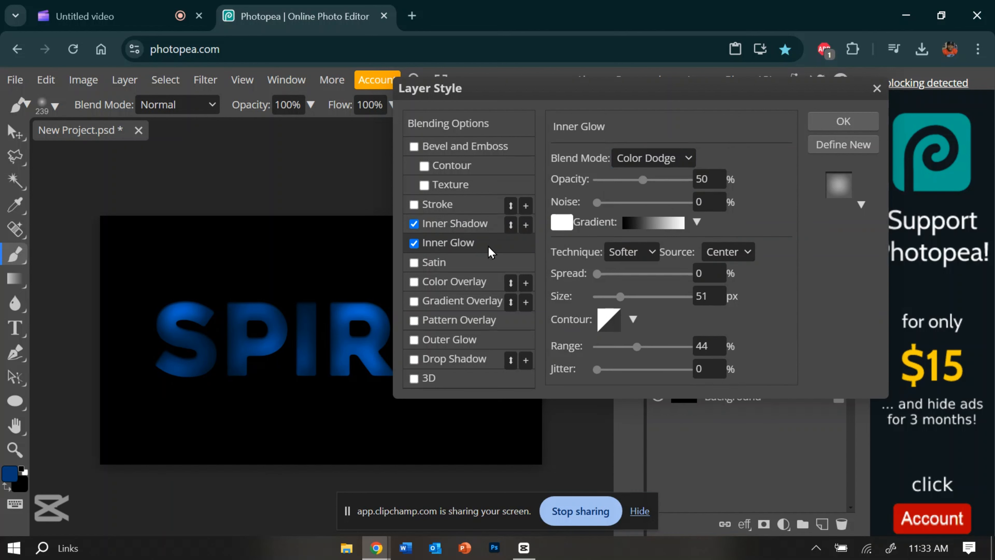
left_click(480, 229)
left_click(710, 161)
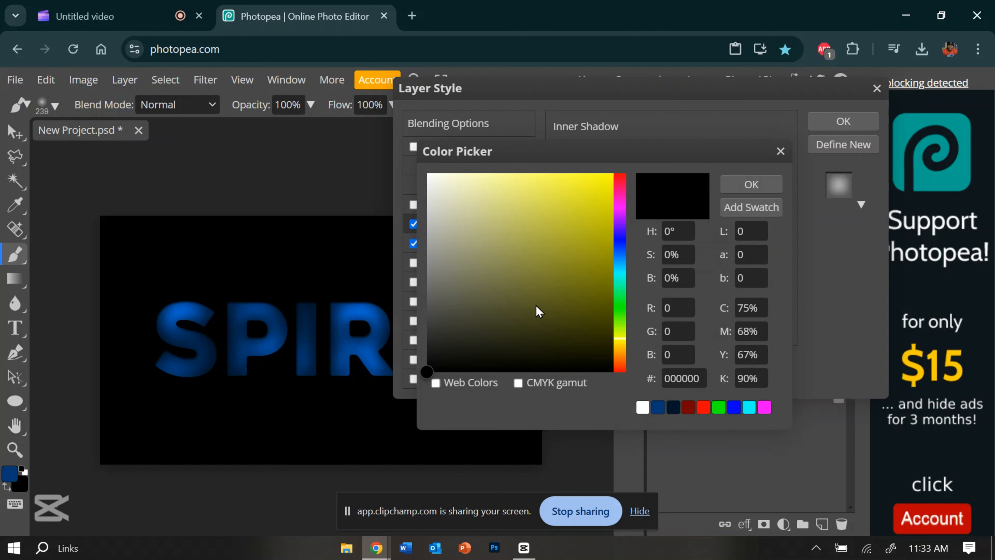
left_click(428, 174)
left_click(751, 185)
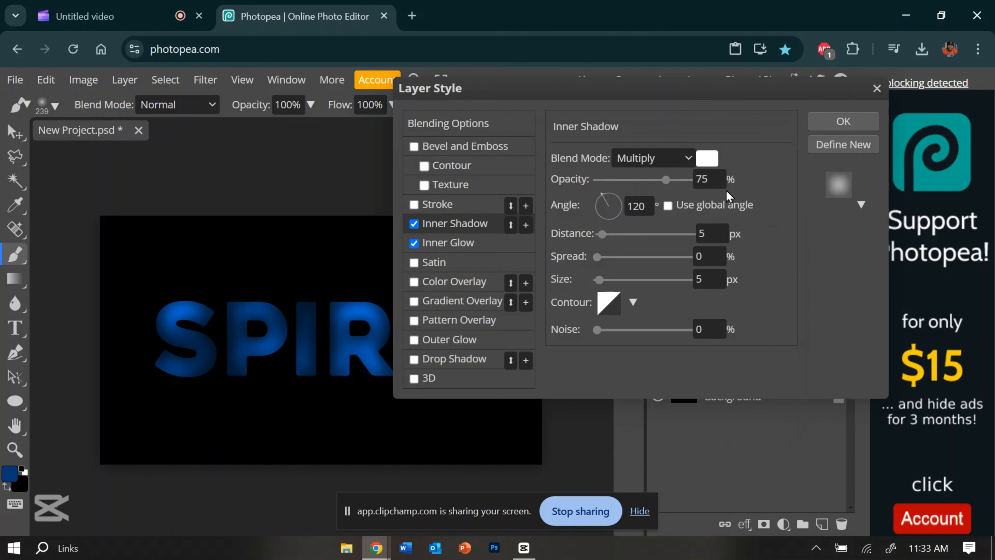
Set the inner shadow to a 90° angle, 100% opacity, 0 px size and the Color Dodge blend mode
double_click(647, 206)
type("90")
left_click_drag(666, 181, 750, 183)
left_click_drag(626, 282, 582, 280)
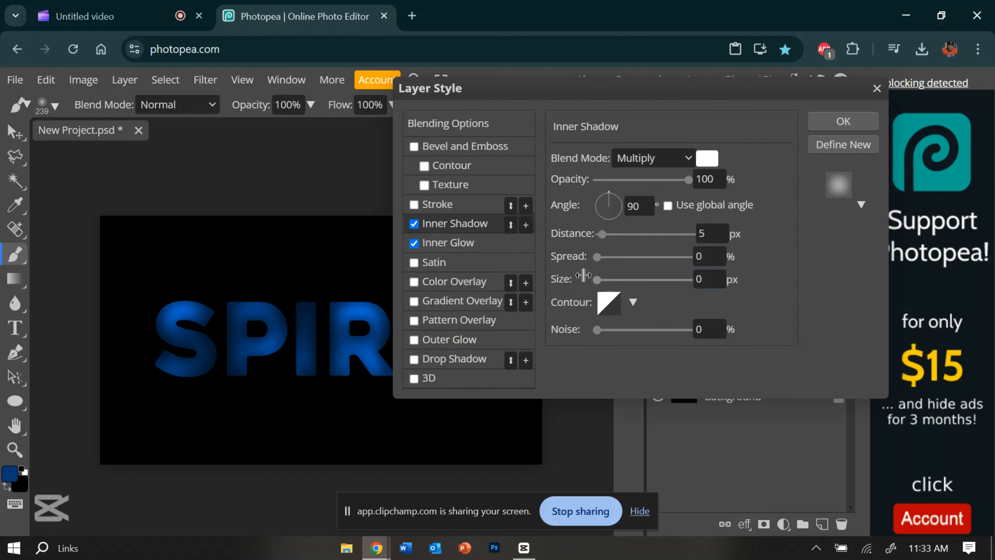
left_click(651, 168)
left_click(650, 394)
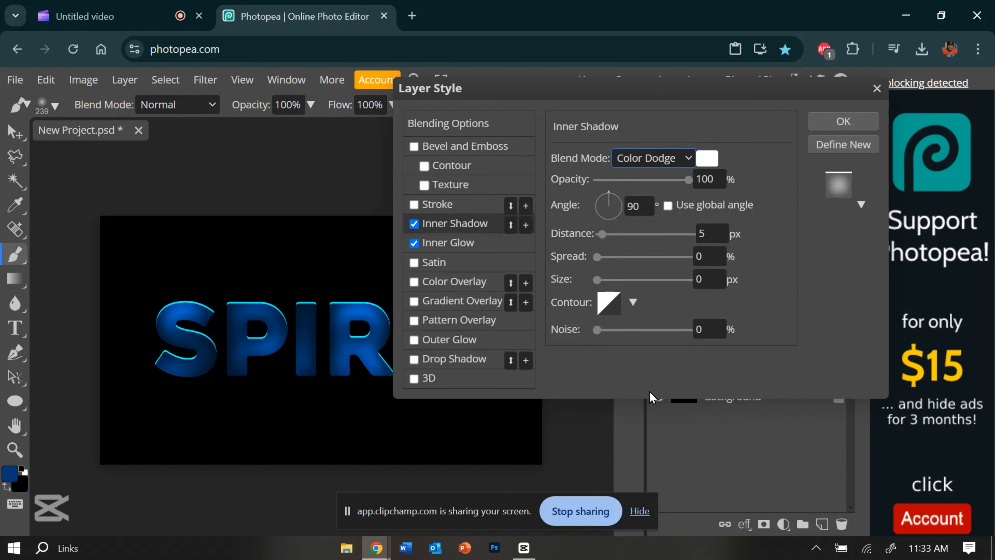
Soften the inner shadow to a size of 5 px and reduce its distance to 2 px
mouse_move(620, 286)
left_mouse_down()
mouse_move(629, 282)
mouse_move(575, 290)
mouse_move(602, 299)
mouse_move(604, 291)
left_mouse_up()
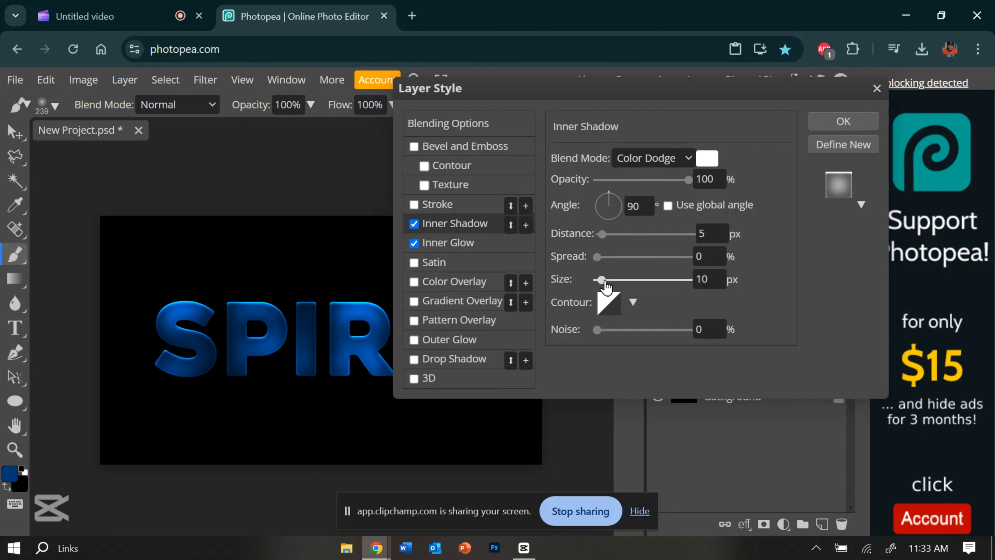
left_click_drag(606, 287, 600, 289)
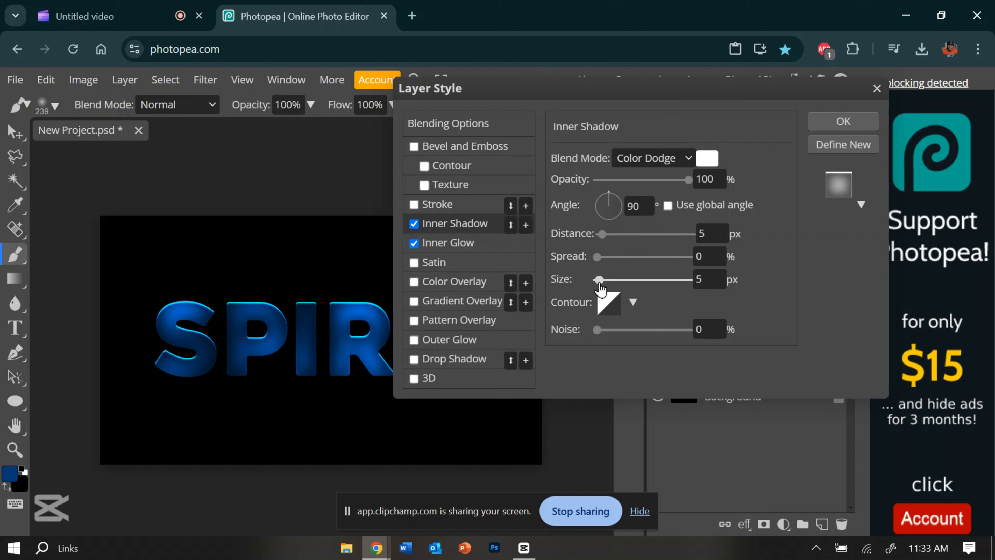
left_click(714, 234)
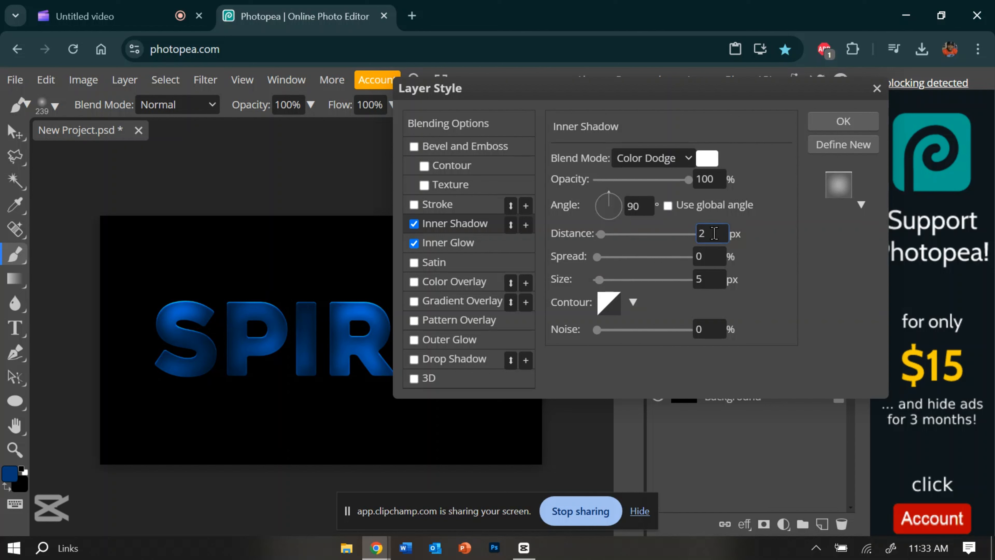
Add Bevel and Emboss to the layer, turn off the global angle and set its angle to 90°
left_click(457, 150)
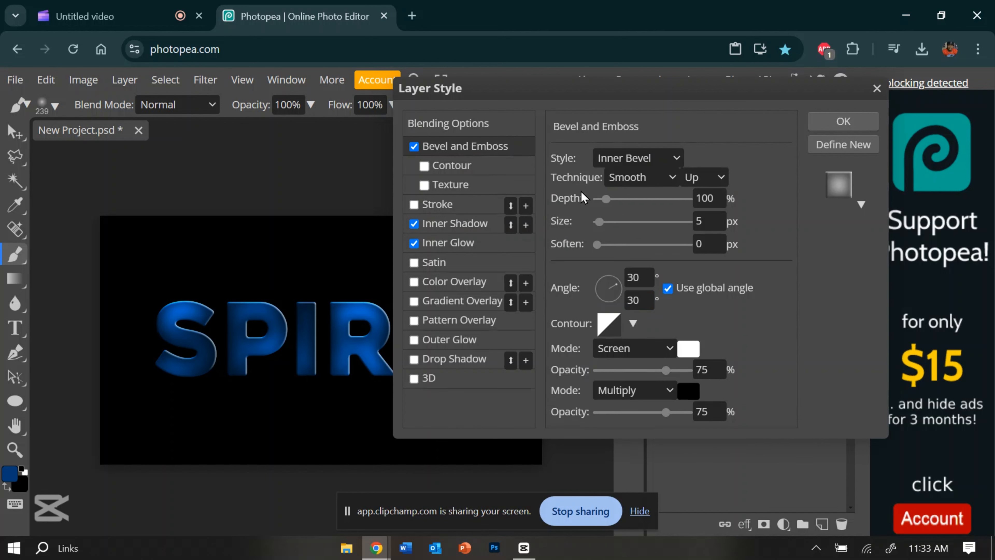
left_click(668, 288)
left_click(635, 272)
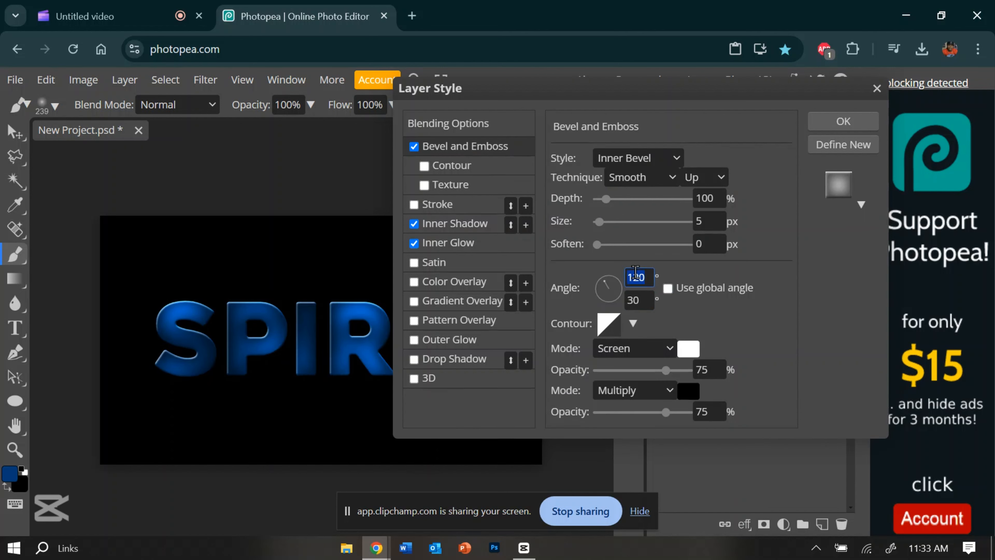
type("90")
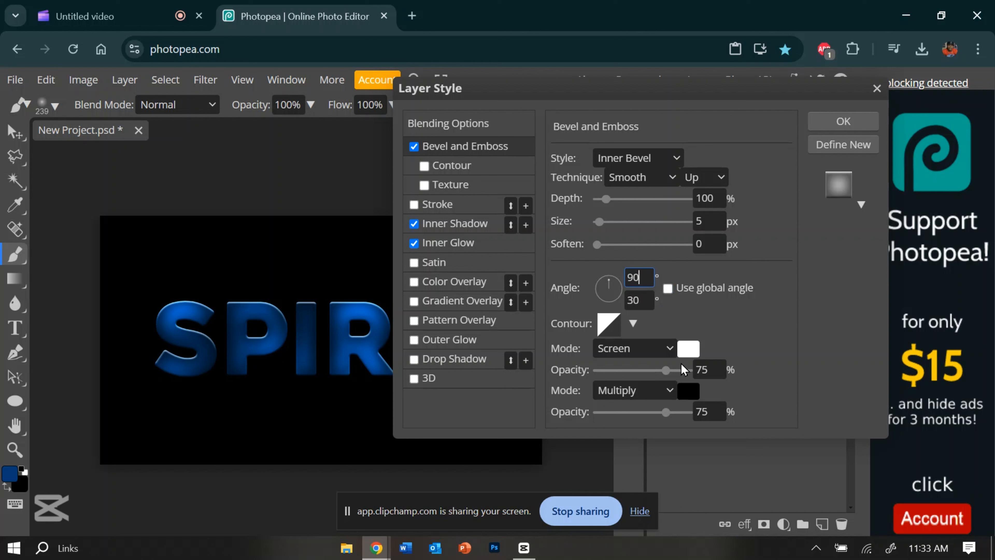
Give the bevel a U-shaped contour, with 100% highlight opacity and 0% shadow opacity
left_click(632, 324)
scroll(698, 398, "down", 3)
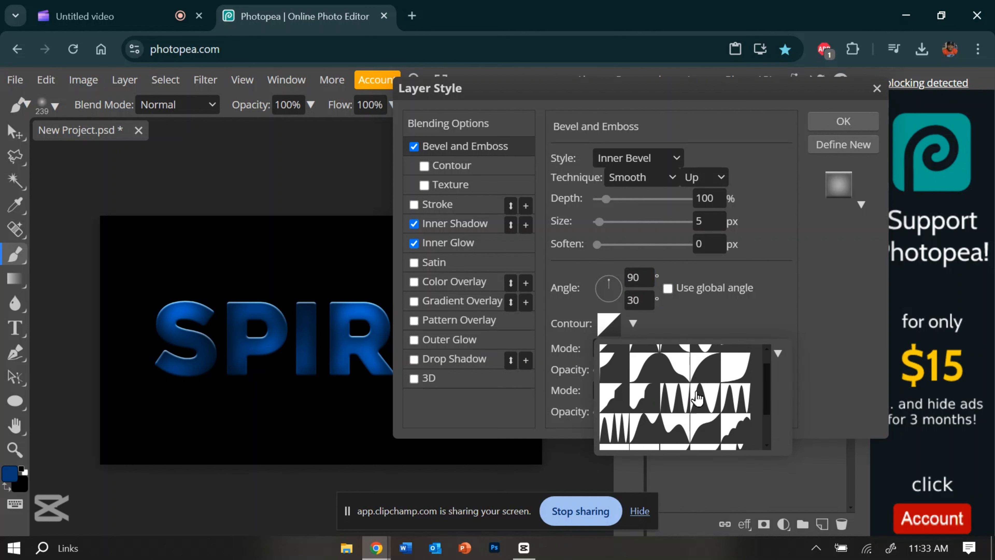
scroll(697, 397, "up", 3)
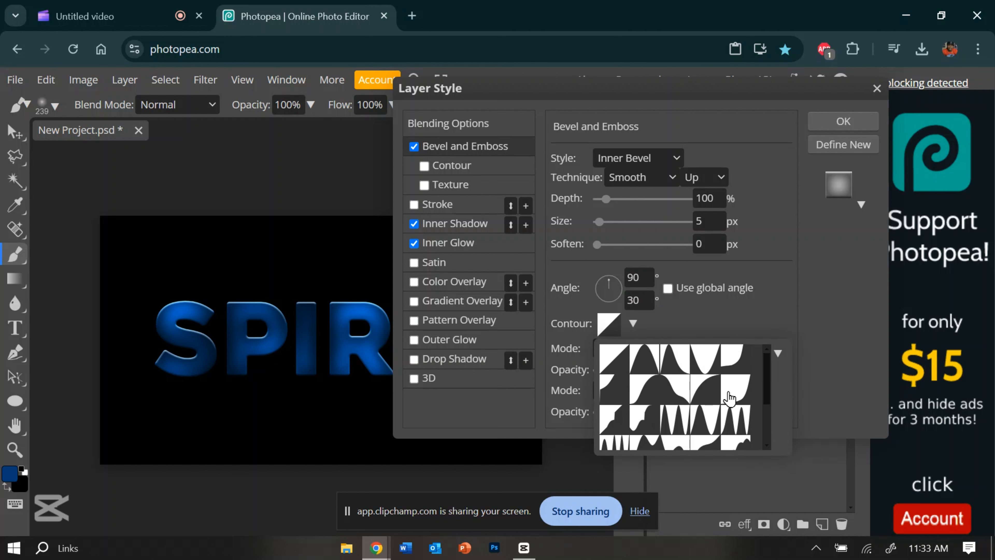
left_click(712, 370)
left_click(799, 298)
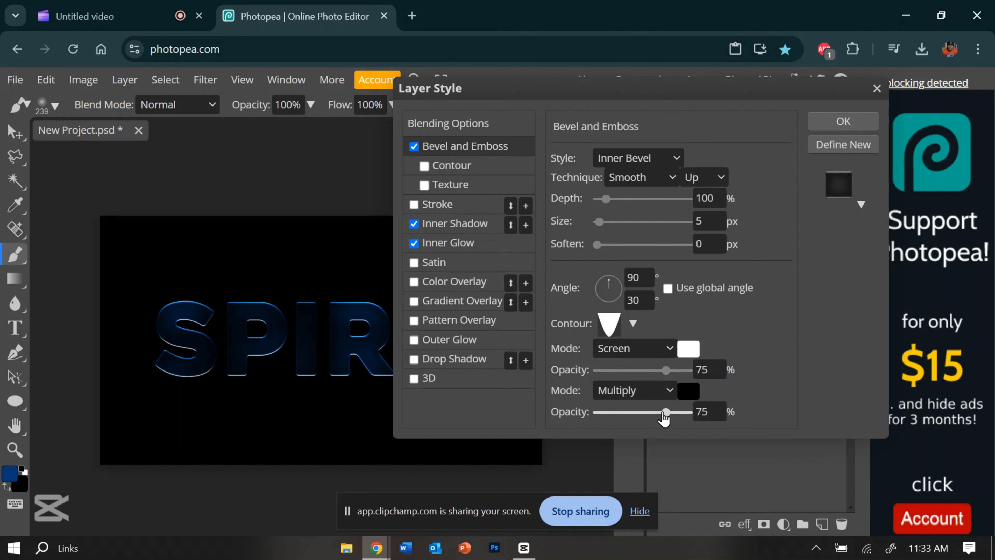
left_click_drag(665, 412, 556, 389)
left_click_drag(667, 371, 692, 370)
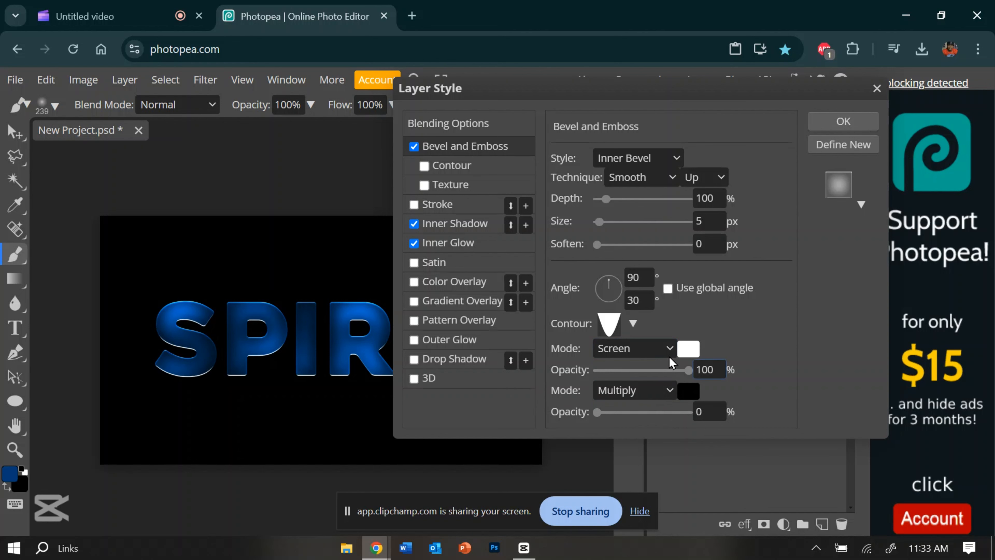
Set the bevel highlight's blend mode to Linear Dodge and adjust the bevel's depth for a stronger edge
left_click(662, 349)
left_click(661, 250)
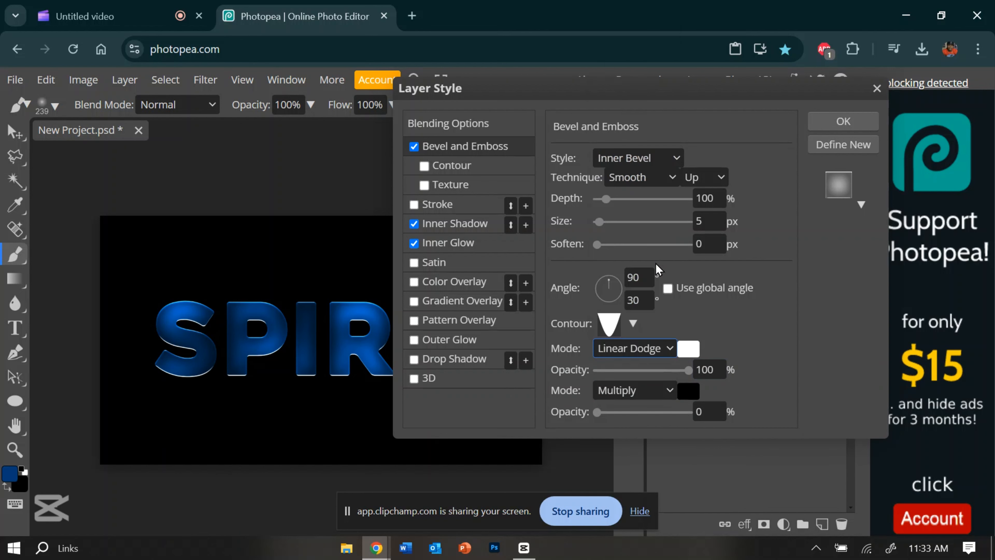
left_click_drag(635, 200, 626, 247)
Select a rounded, convex curve for the bevel's contour sub-effect, set its range to 55% and apply the layer style
left_click(446, 164)
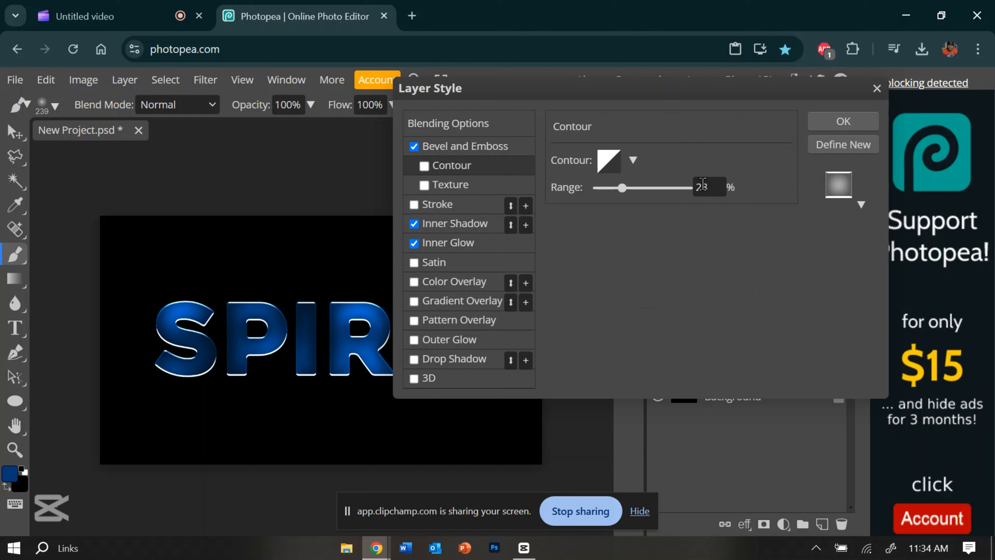
left_click(633, 160)
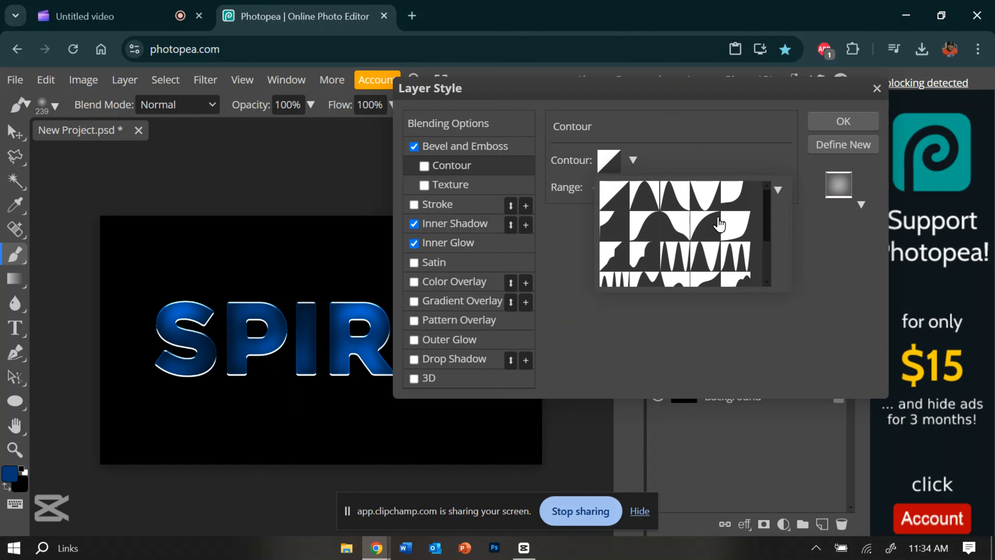
left_click(644, 233)
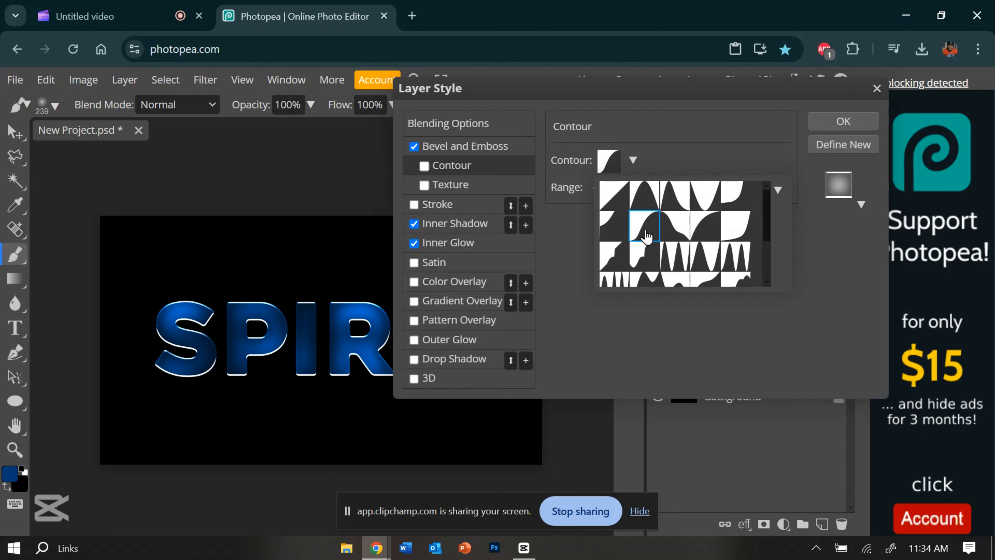
left_click(816, 222)
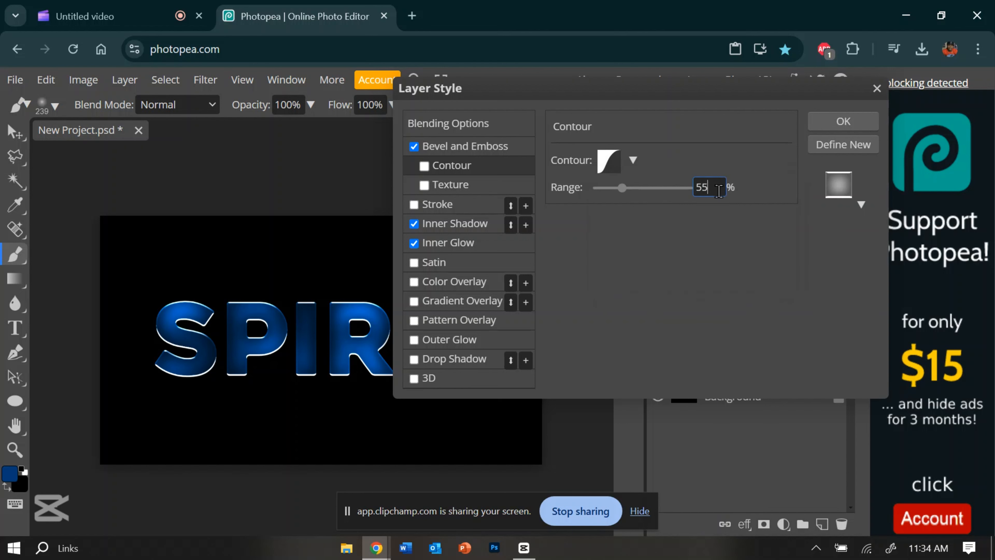
left_click(841, 121)
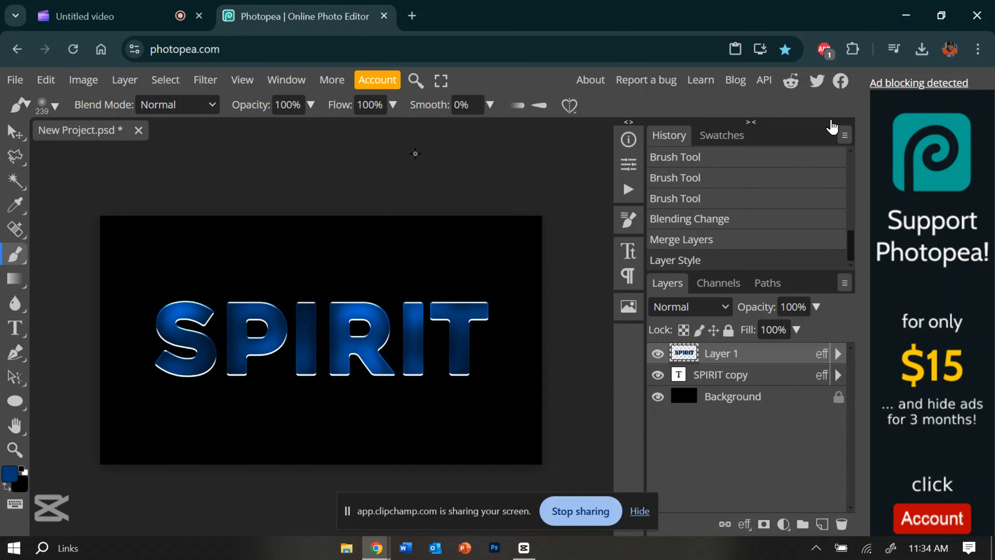
Add the 3D effect to the SPIRIT copy layer and set its angle to -90°
right_click(728, 376)
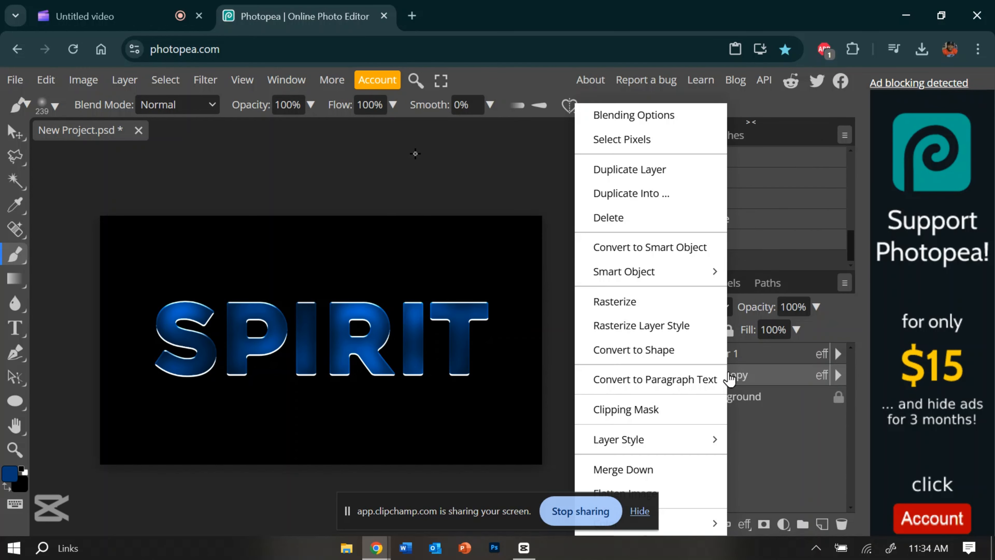
left_click(678, 130)
left_click(413, 378)
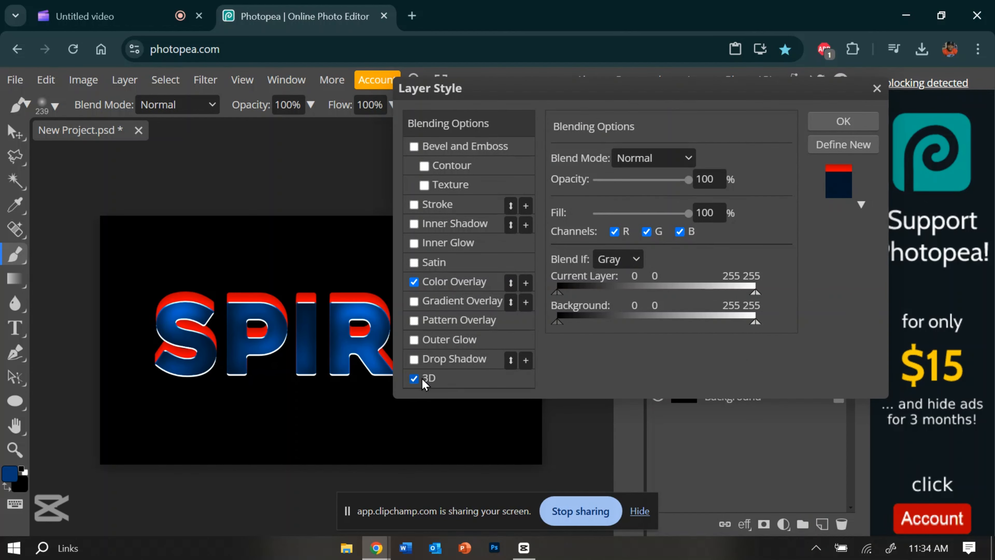
left_click(451, 383)
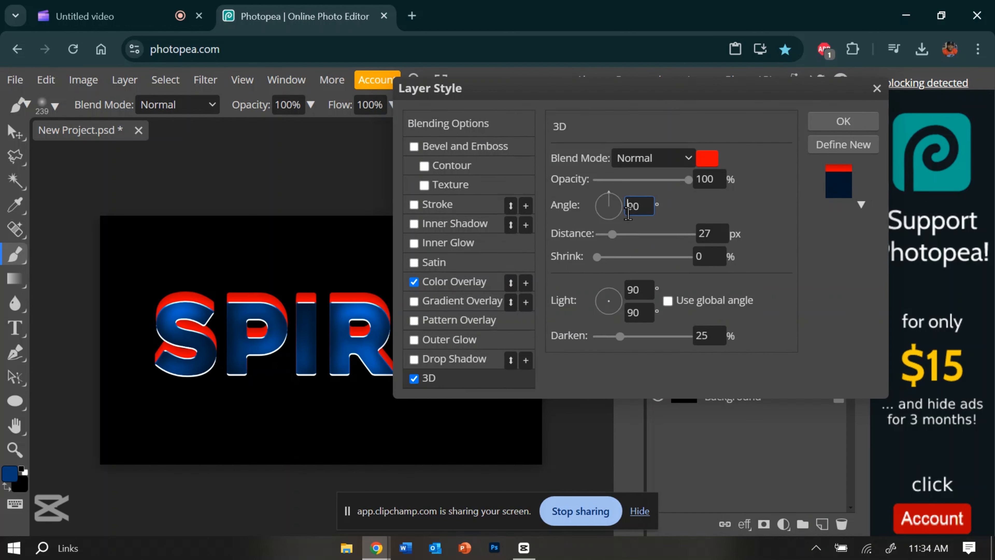
key("Return")
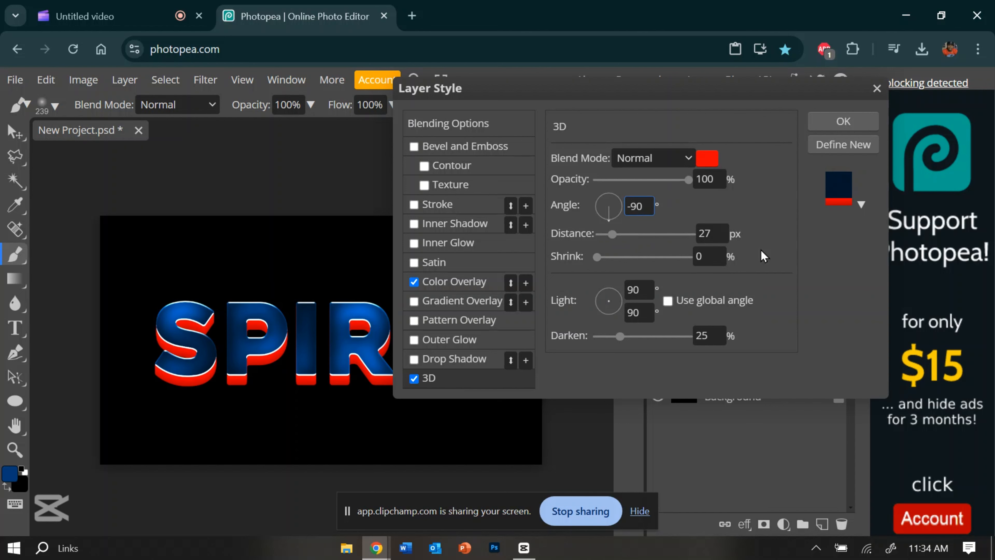
Change the 3D extrusion's color to dark blue 003978
left_click(693, 161)
left_click(707, 158)
left_click(707, 158)
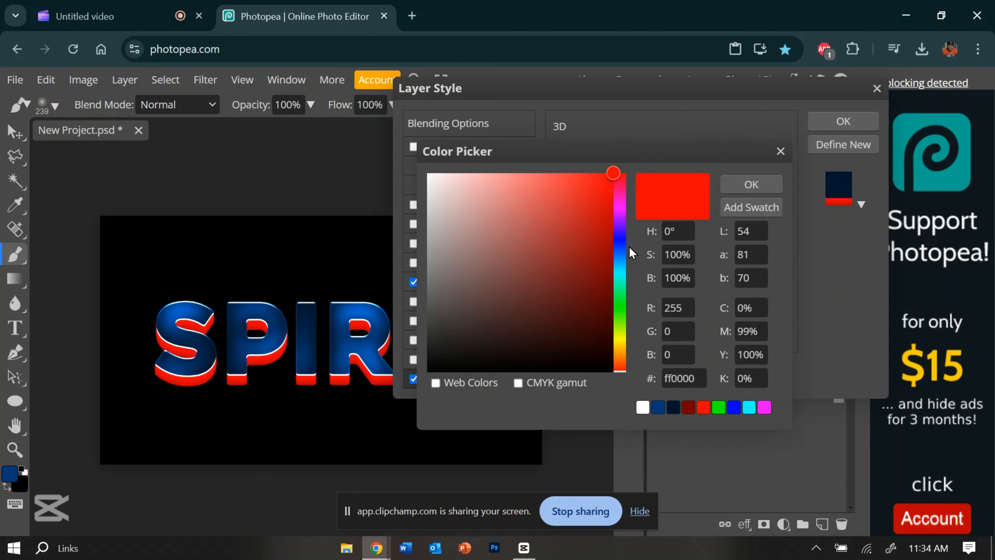
left_click(622, 260)
left_click_drag(612, 269, 614, 278)
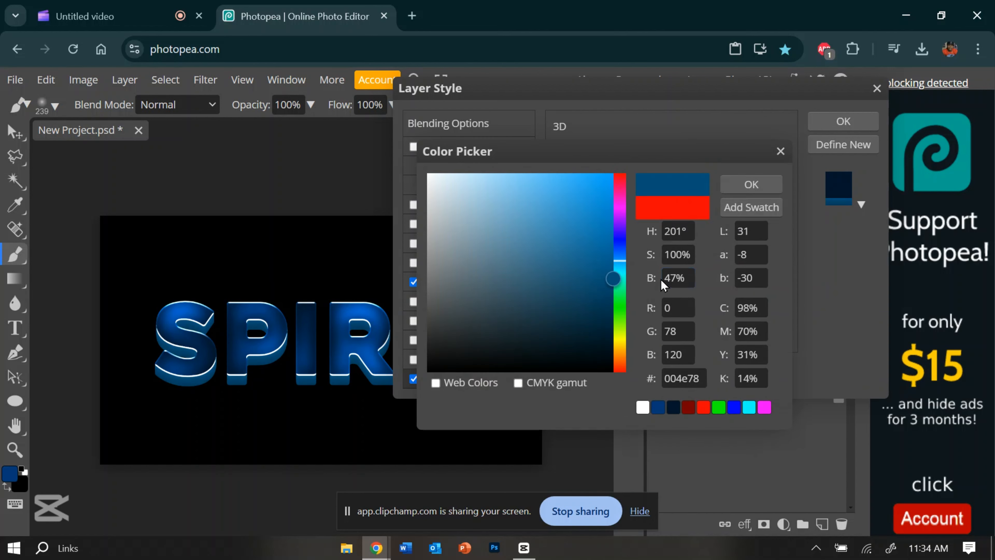
left_click(623, 255)
left_click(742, 185)
Set the 3D effect's darken to 100%, shrink to 36% and distance to 84 px
left_click_drag(677, 338, 756, 338)
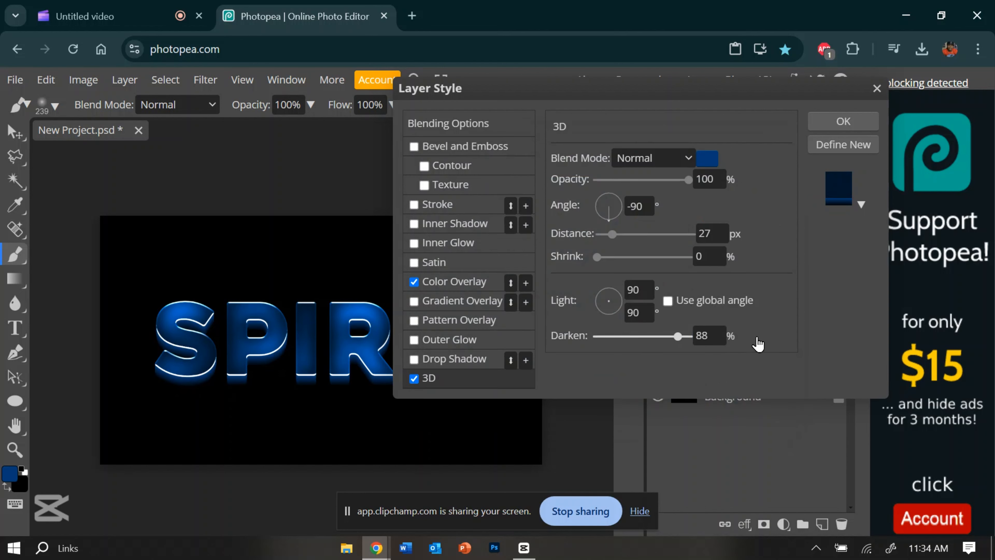
left_click(630, 261)
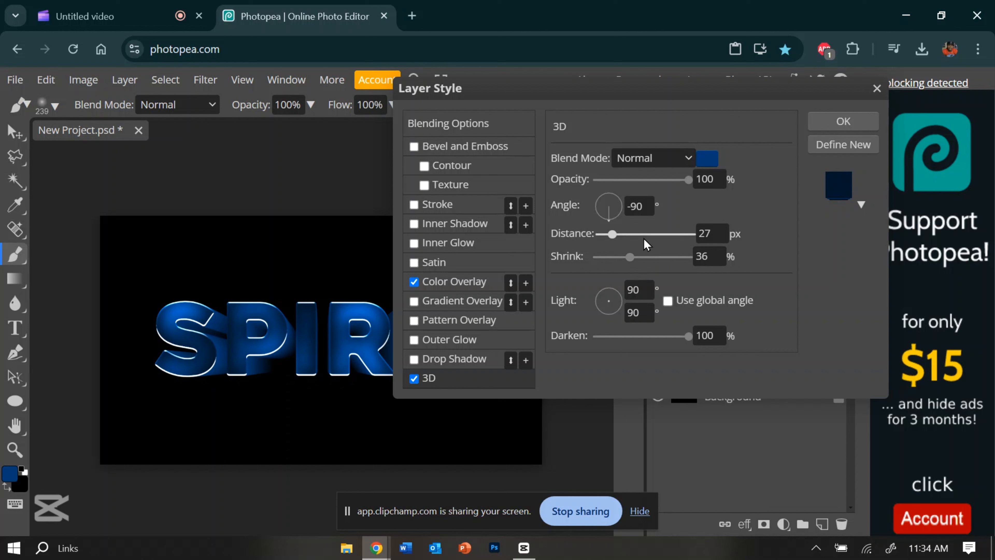
left_click(643, 238)
left_click_drag(643, 238, 639, 238)
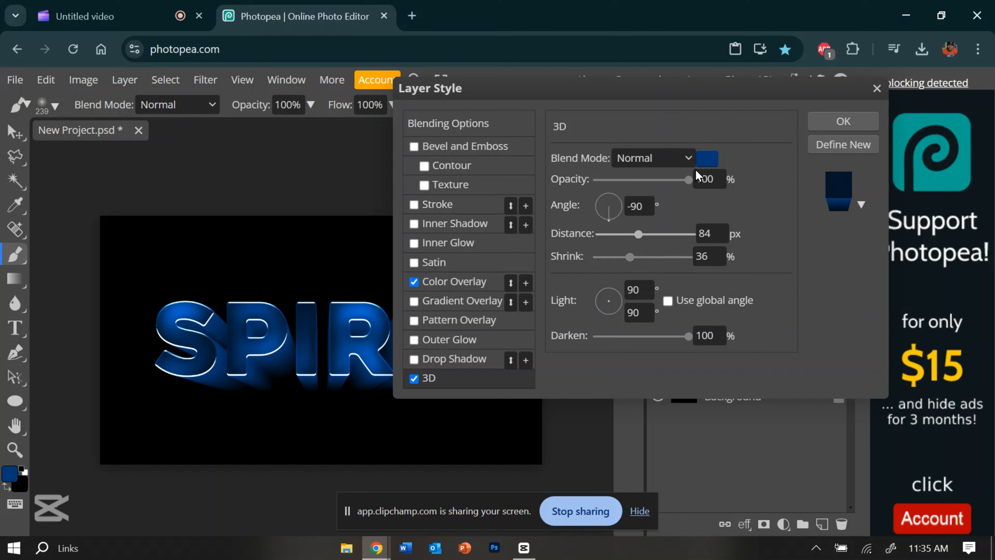
Darken the 3D extrusion's color to 003268 and apply the layer style
left_click(707, 159)
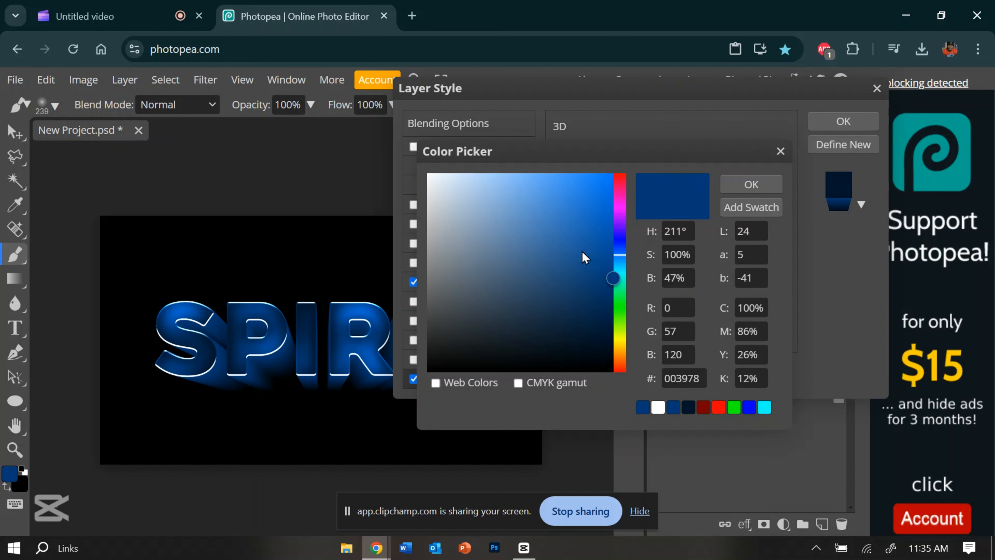
mouse_move(584, 258)
left_mouse_down()
mouse_move(582, 245)
mouse_move(661, 294)
left_mouse_up()
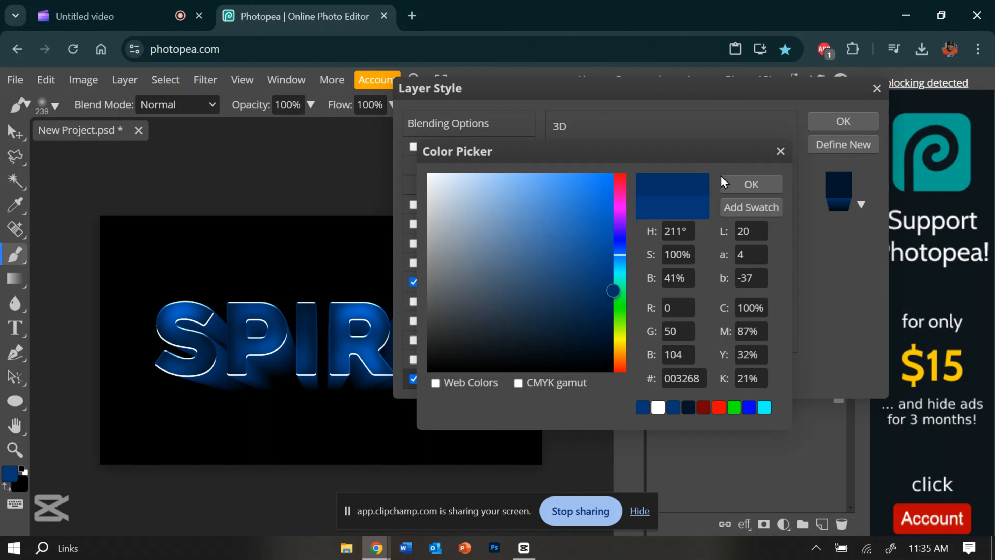
left_click(750, 185)
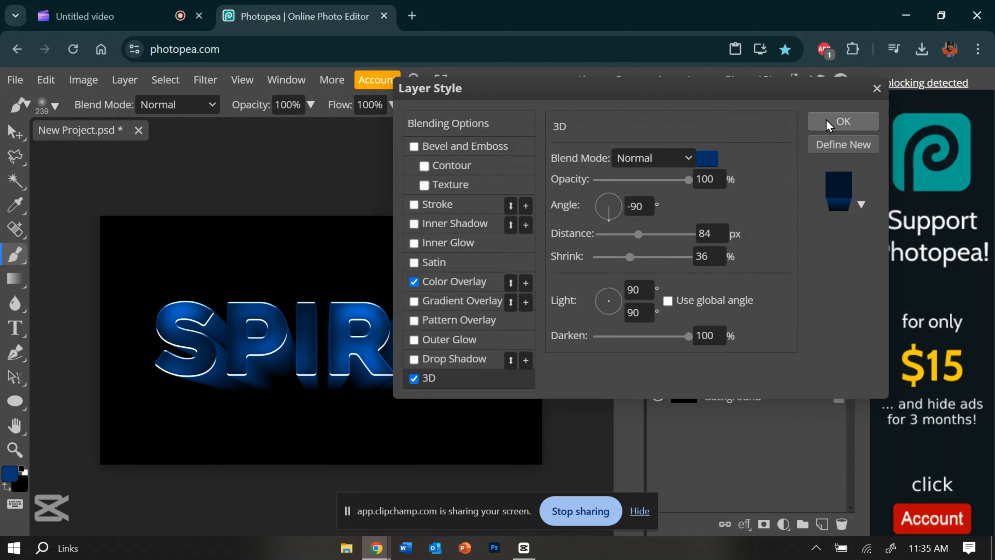
left_click(843, 121)
Add a drop shadow to Layer 1, turn off its global angle and set its angle to 90°
left_click(751, 354)
right_click(751, 354)
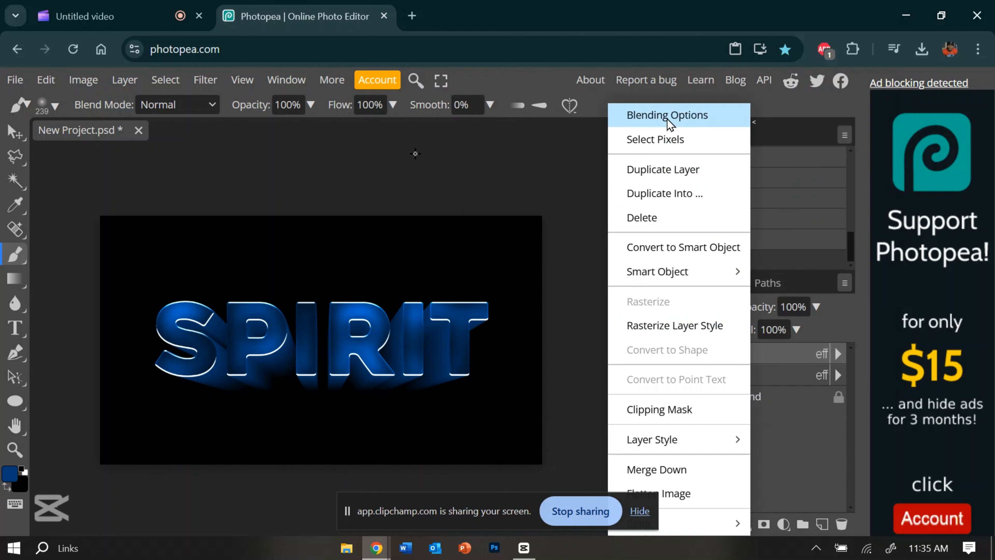
left_click(668, 115)
left_click(455, 359)
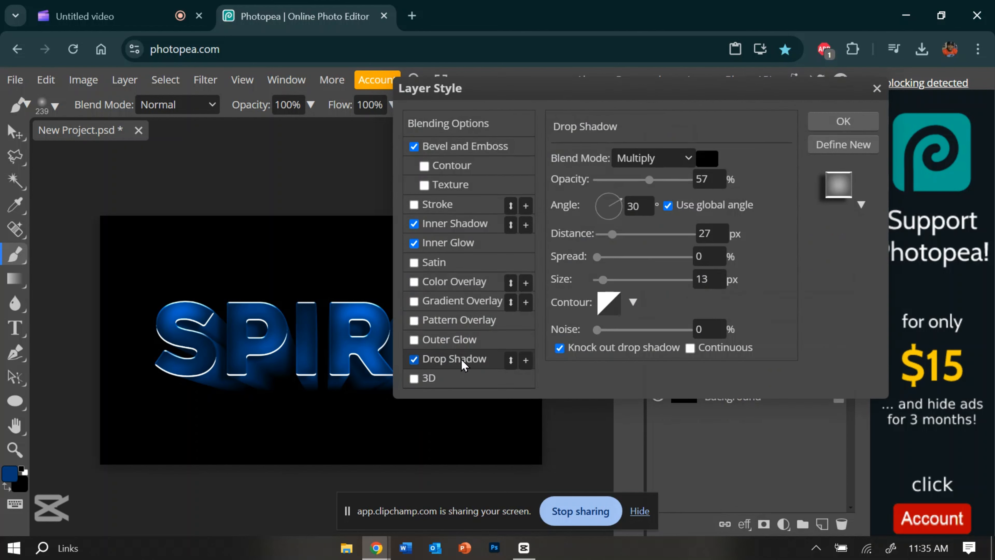
left_click(667, 206)
double_click(647, 205)
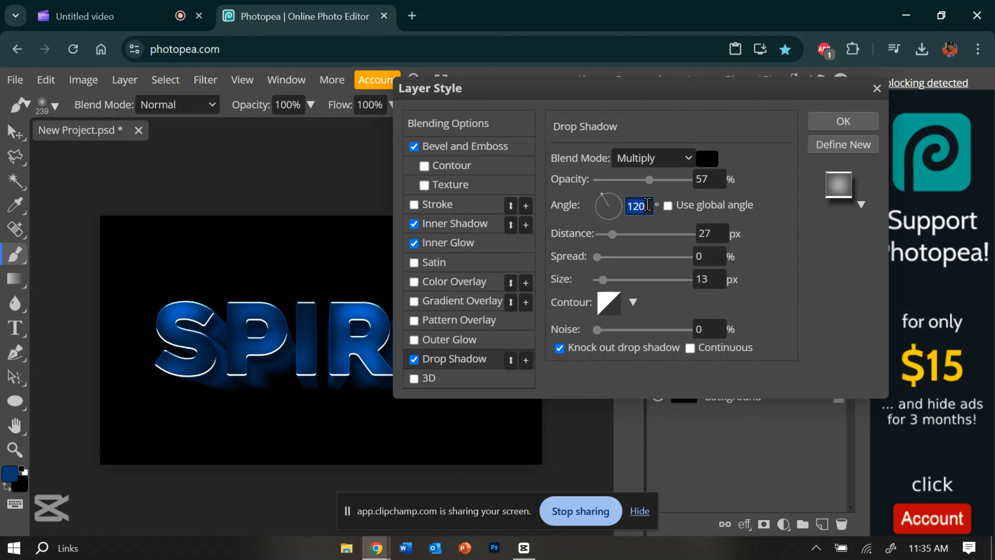
type("90")
Set the drop shadow's blend mode to Normal and its opacity to 100%
left_click(661, 158)
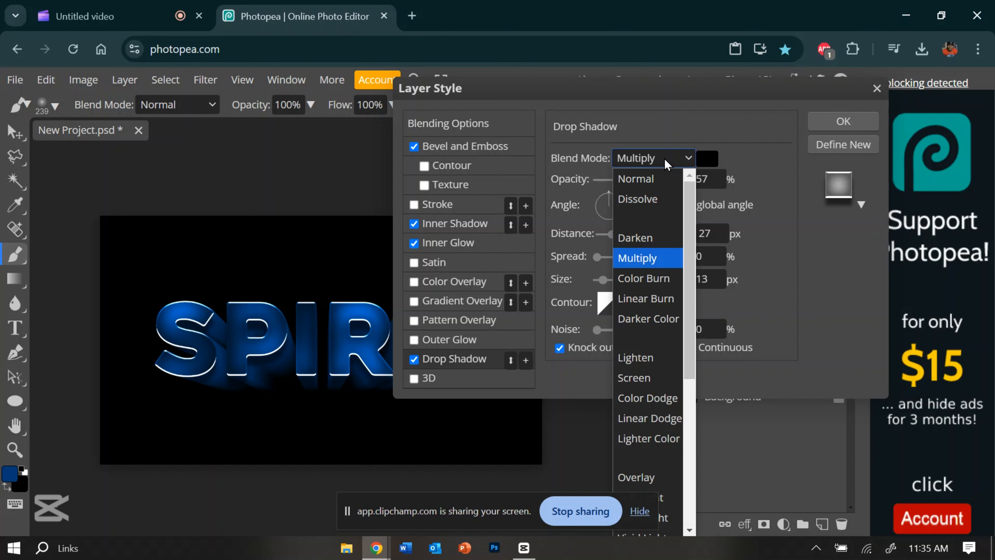
left_click(662, 178)
left_click_drag(662, 179, 769, 192)
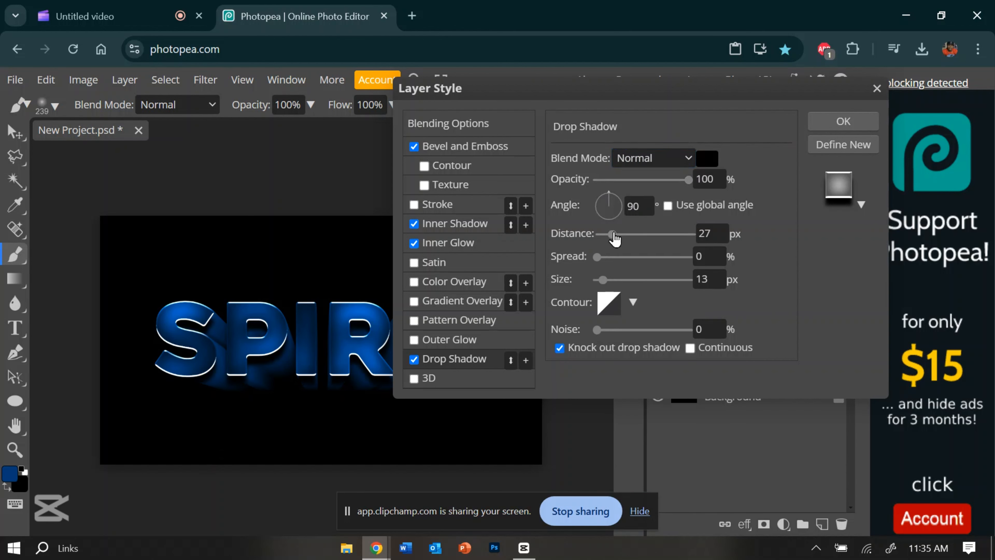
Reduce the drop shadow's distance to 6 px, enlarge its size to 32 px and apply the style
left_click_drag(614, 236, 603, 235)
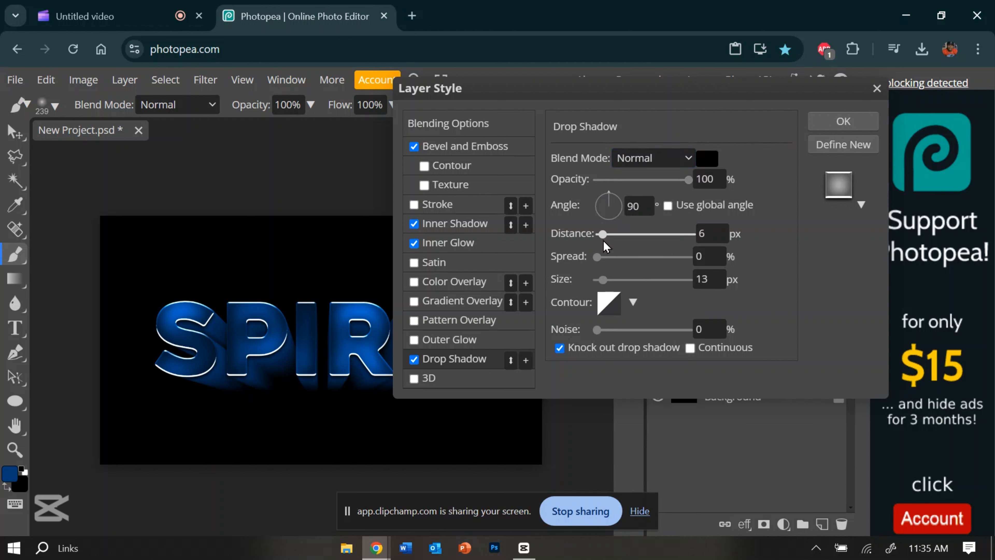
left_click_drag(603, 280, 614, 290)
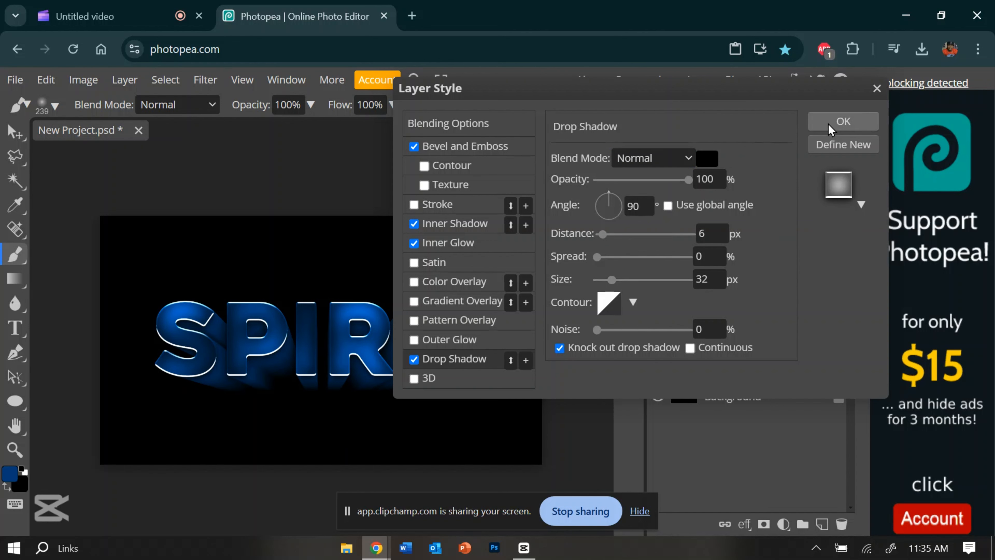
left_click(843, 122)
Change the SPIRIT copy layer's 3D extrusion to the darker blue 00264f and apply it
left_click(699, 376)
right_click(698, 378)
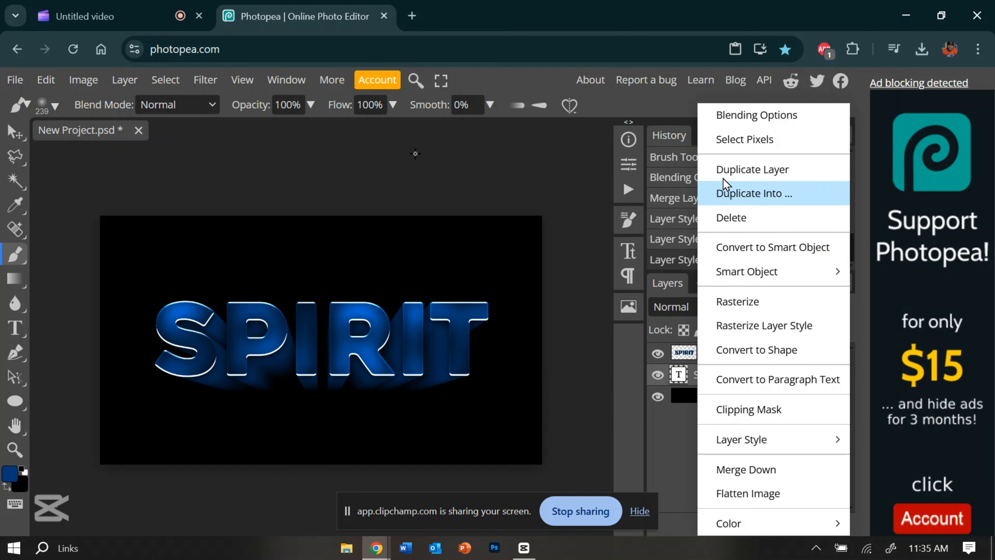
left_click(745, 115)
left_click(471, 383)
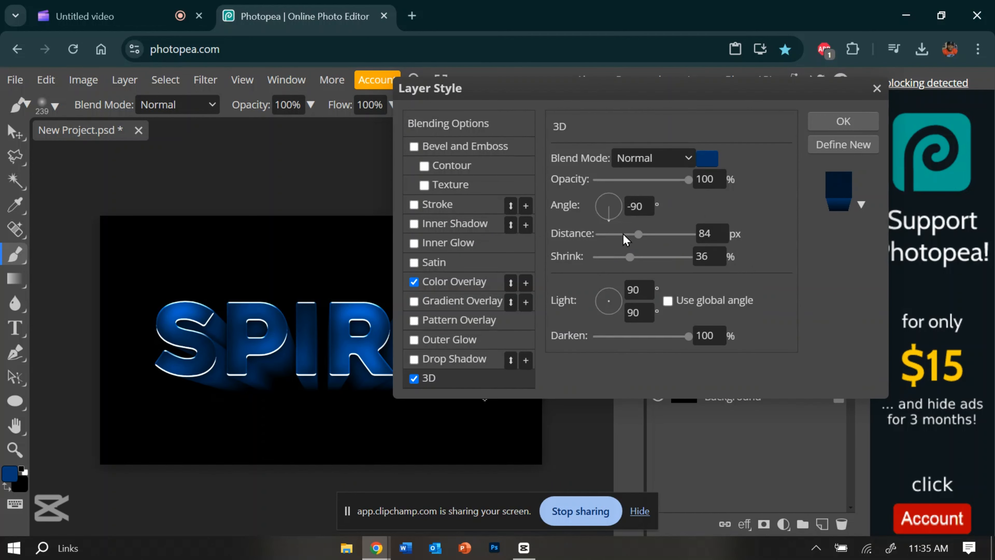
left_click(707, 161)
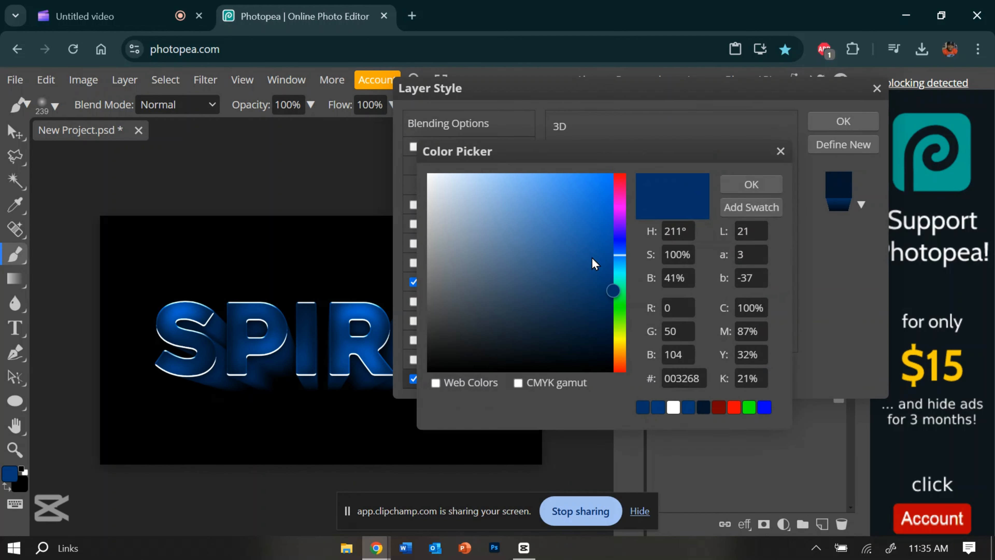
mouse_move(592, 258)
left_mouse_down()
mouse_move(650, 288)
mouse_move(662, 309)
left_mouse_up()
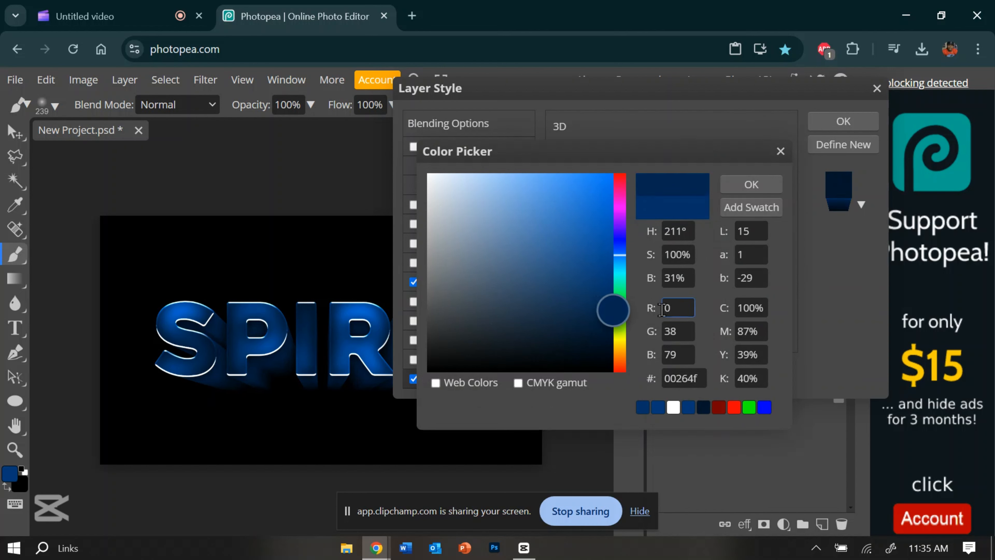
left_click(751, 184)
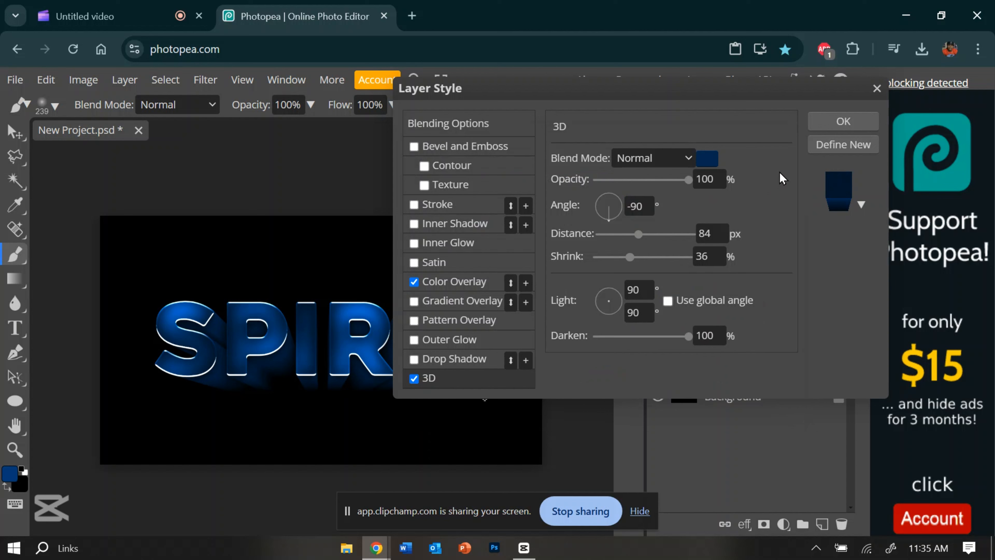
left_click(835, 126)
Rasterize the SPIRIT copy layer's style and add an inner shadow to the rasterized layer
right_click(707, 375)
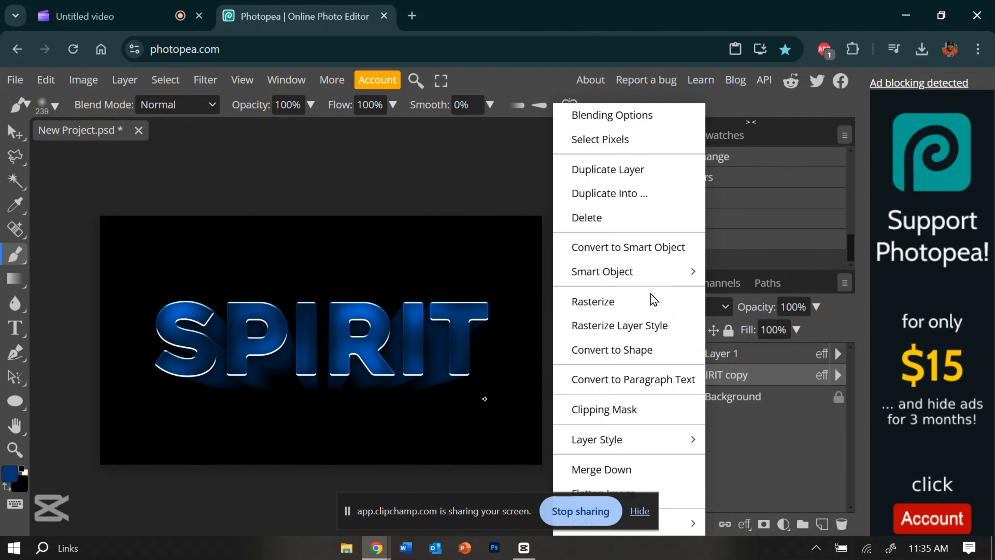
left_click(644, 324)
right_click(737, 374)
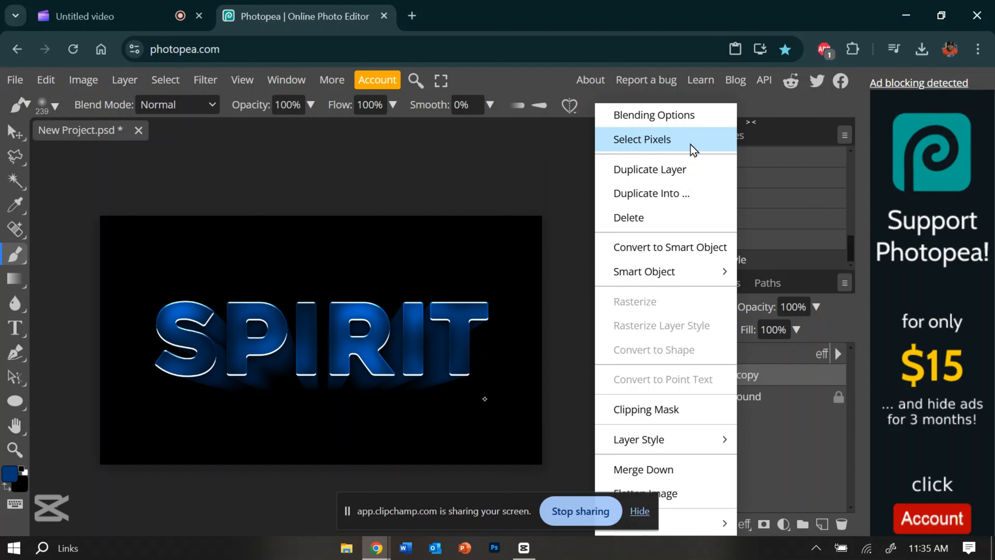
left_click(679, 115)
left_click(464, 225)
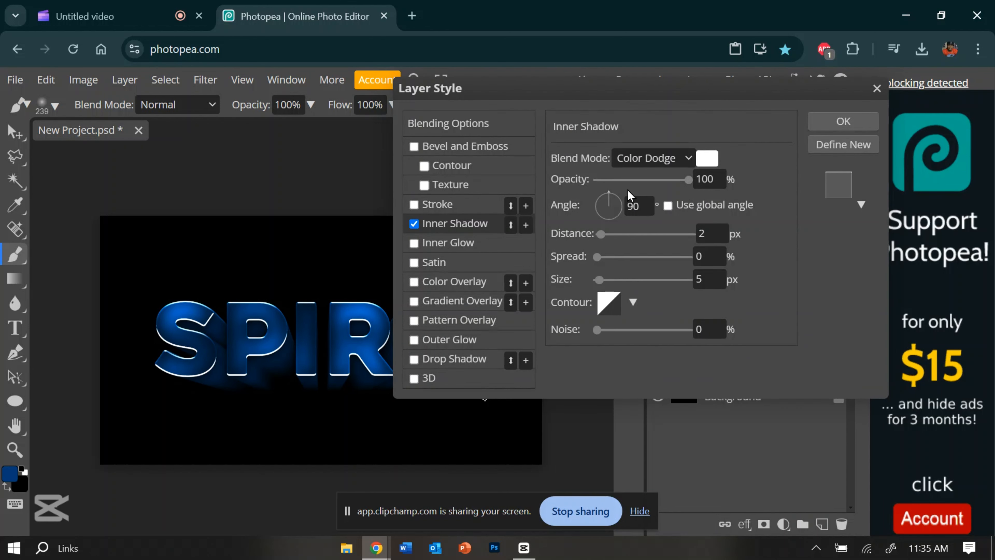
Set the inner shadow's angle to -90° and its blend mode to Normal
left_click(644, 203)
type("-")
left_click(646, 158)
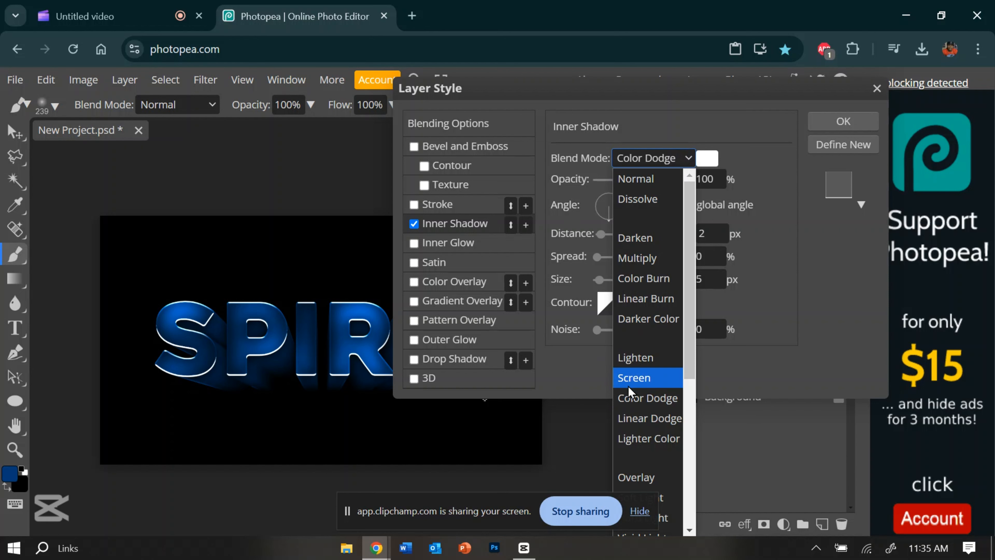
left_click(636, 477)
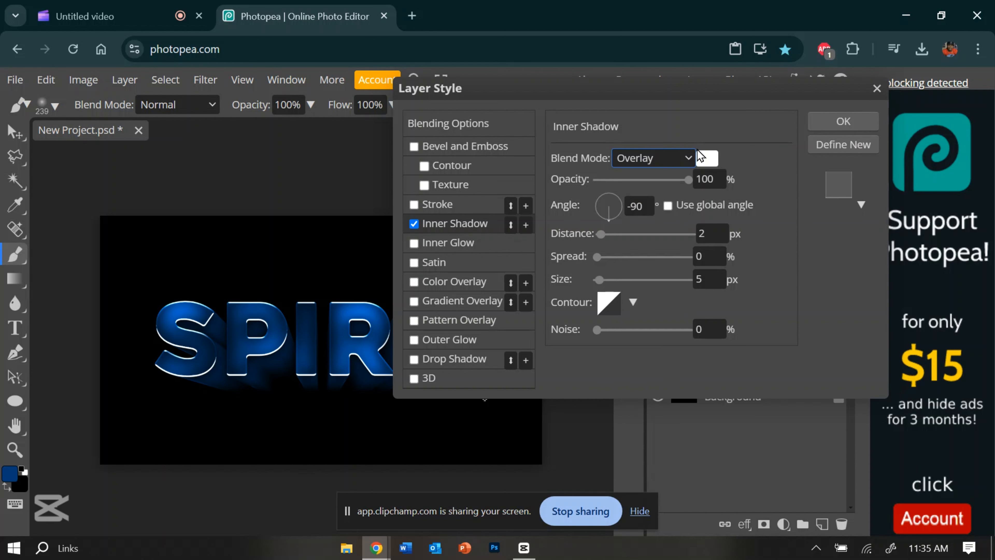
left_click(694, 161)
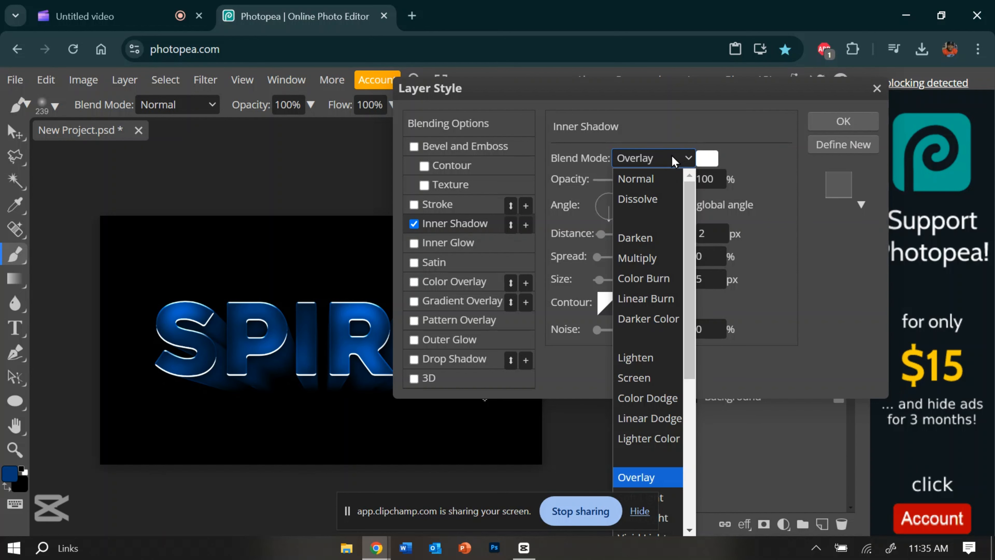
left_click(690, 178)
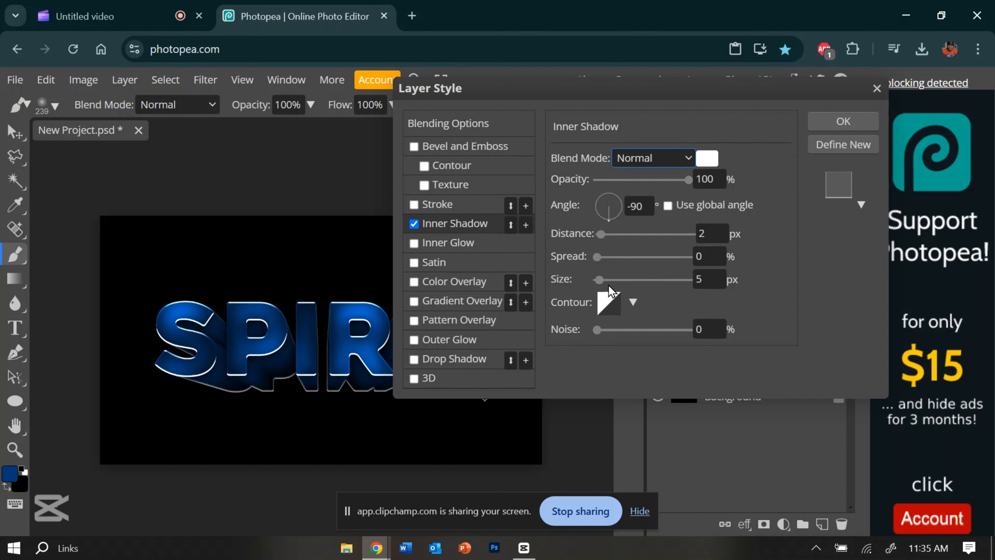
Change the inner shadow's color to bright blue 007bff and reduce its size to 0 px
left_click(707, 164)
left_click_drag(577, 261, 753, 133)
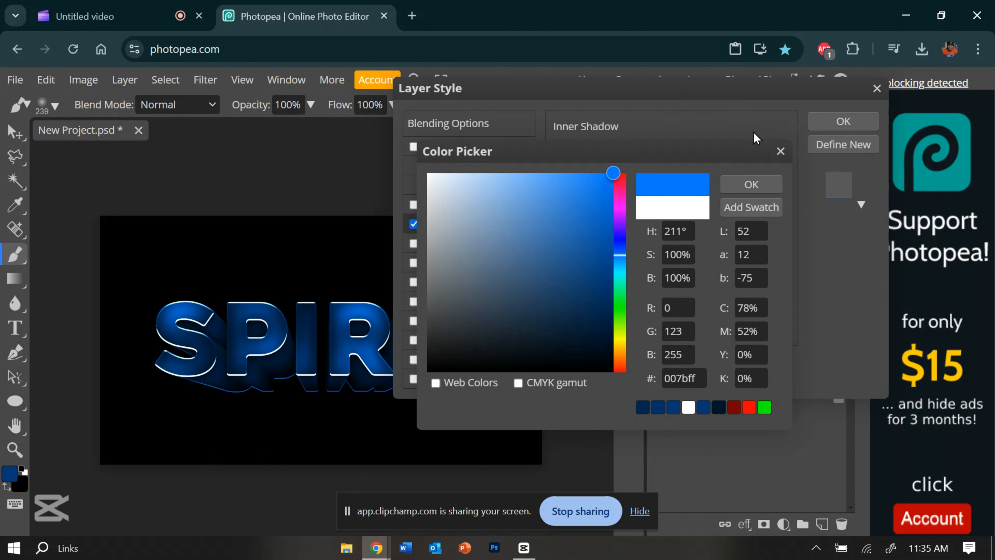
left_click(742, 184)
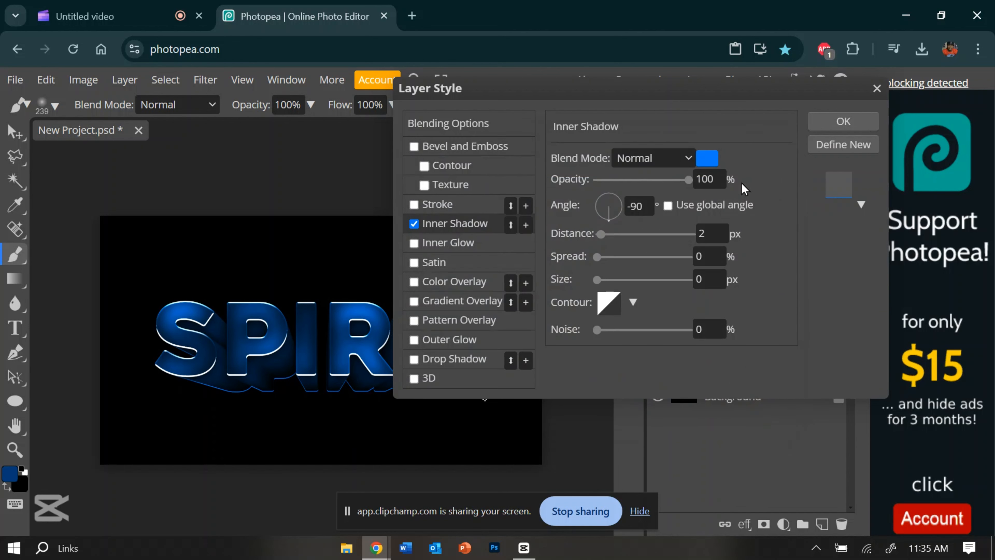
Add a second inner shadow with a size of 19 px and an opacity of 50%
left_click(527, 226)
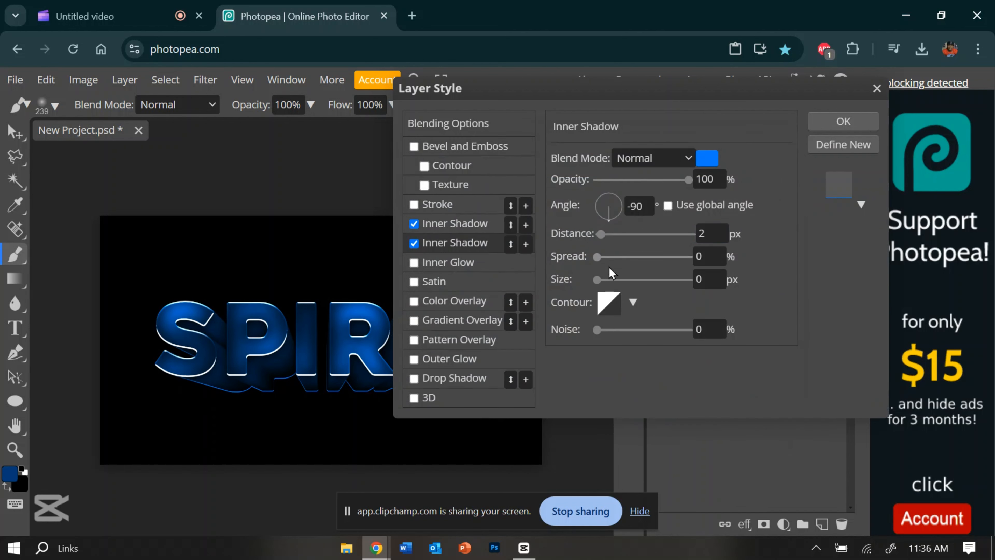
left_click_drag(599, 280, 606, 281)
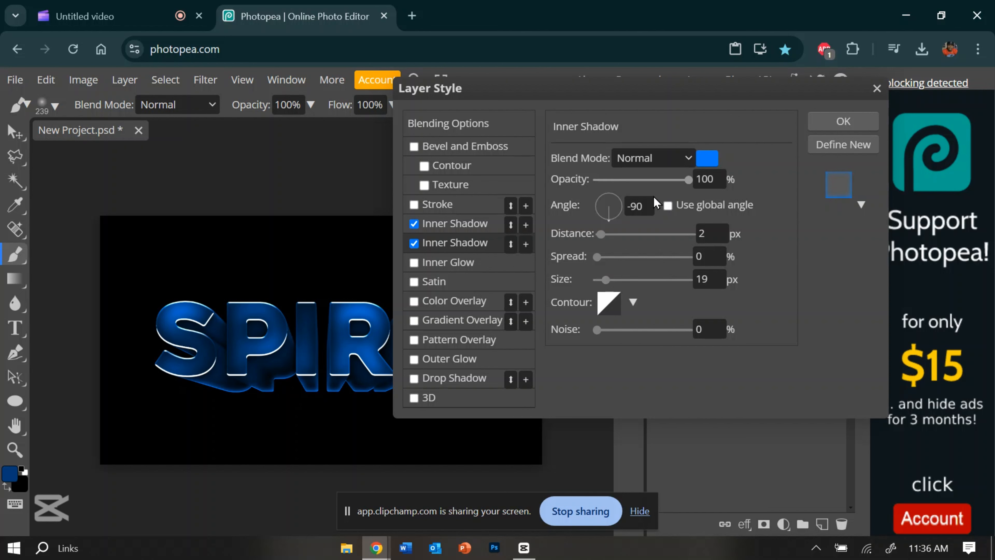
double_click(646, 204)
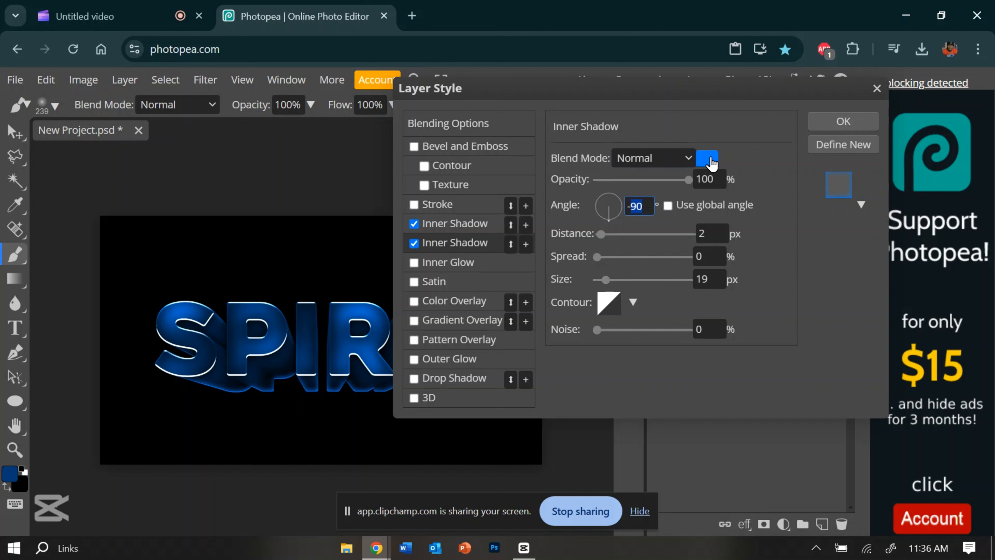
double_click(708, 180)
type("50")
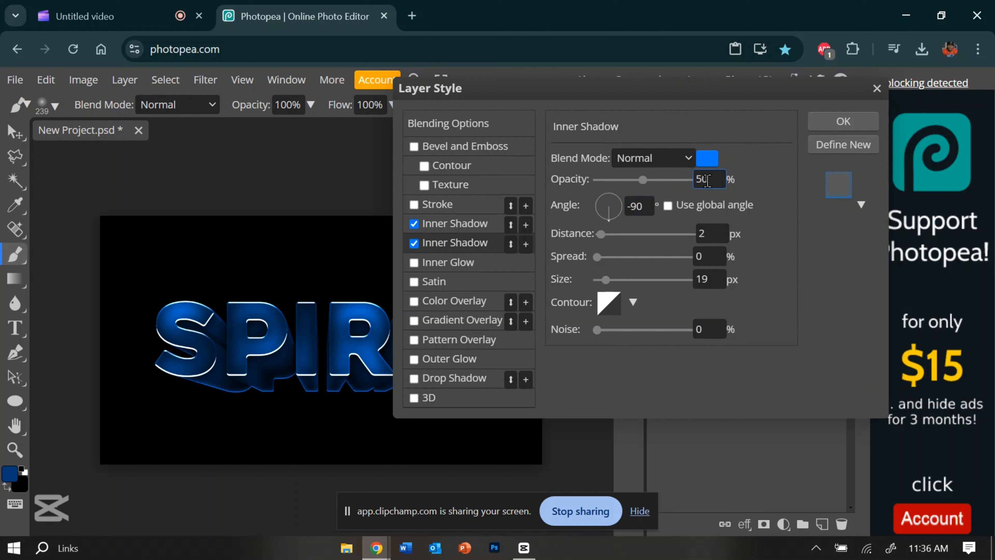
Change the first inner shadow's color to the slightly lighter blue 008aff and apply the layer style
left_click(540, 235)
left_click(466, 228)
left_click(707, 159)
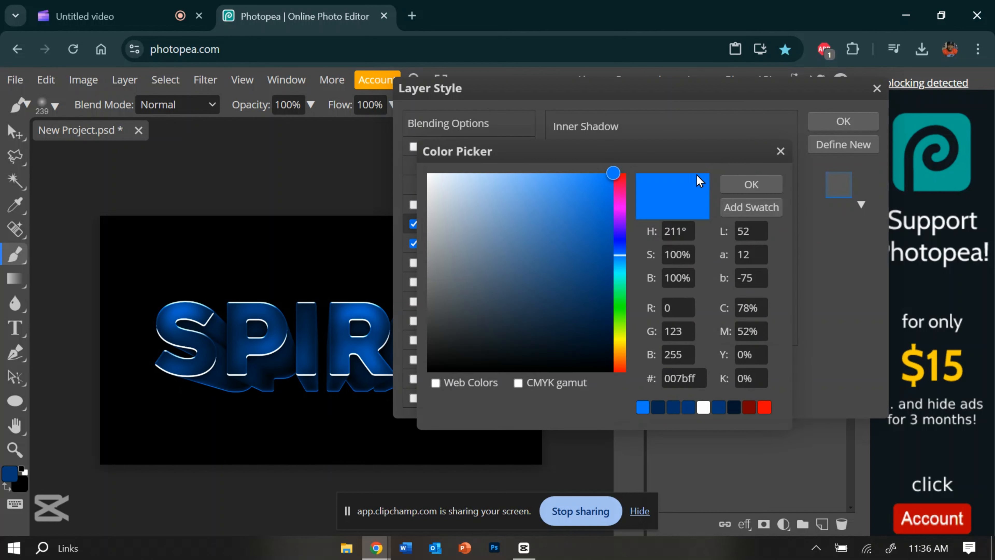
left_click(620, 259)
left_click(620, 262)
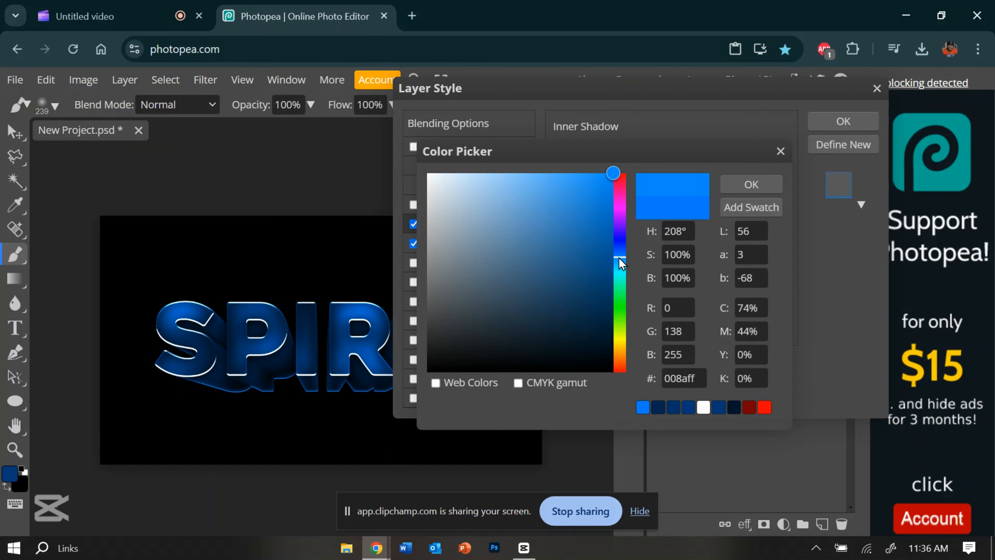
left_click(750, 185)
left_click(833, 127)
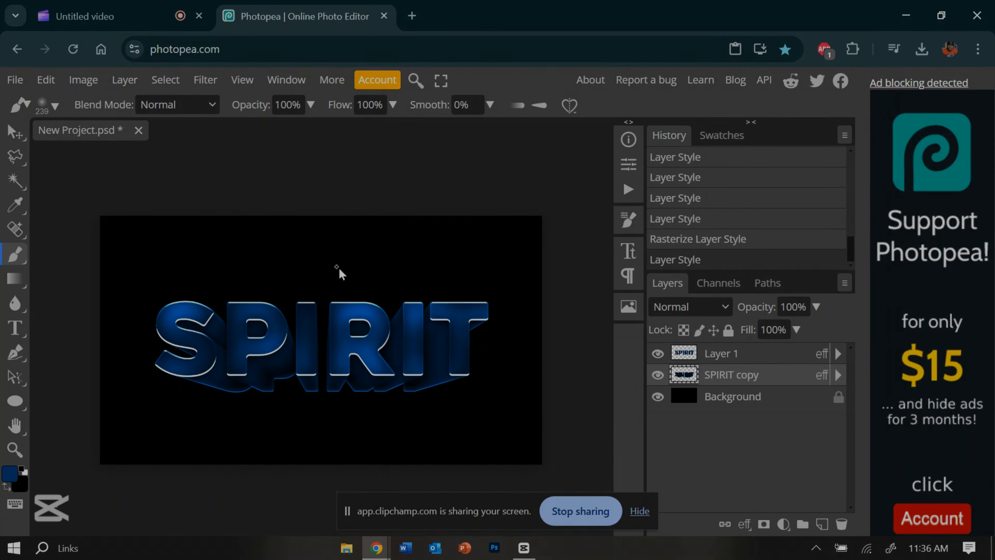